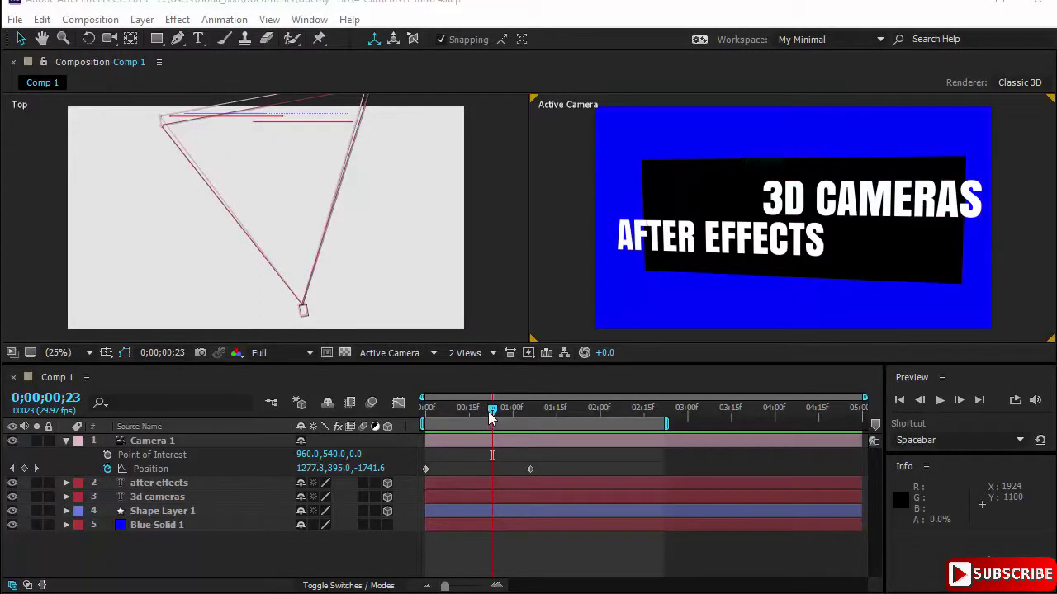
Step: Scrub Camera 1's orbit animation and step through its Position keyframes to 0;00;01;01
left_click_drag(492, 409, 444, 409)
key("j")
key("k")
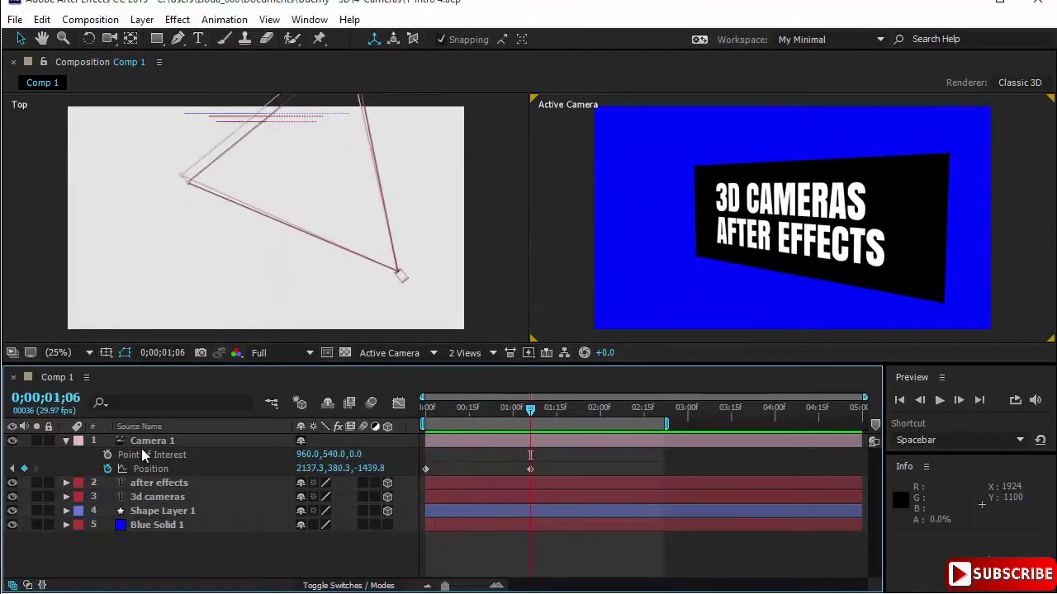
left_click(157, 443)
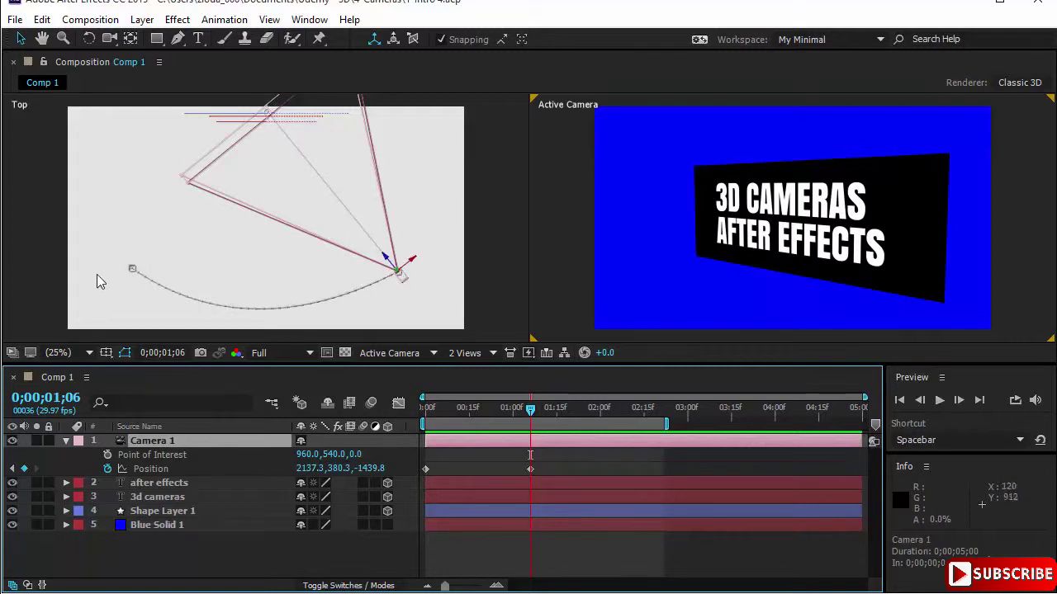
left_click(132, 270)
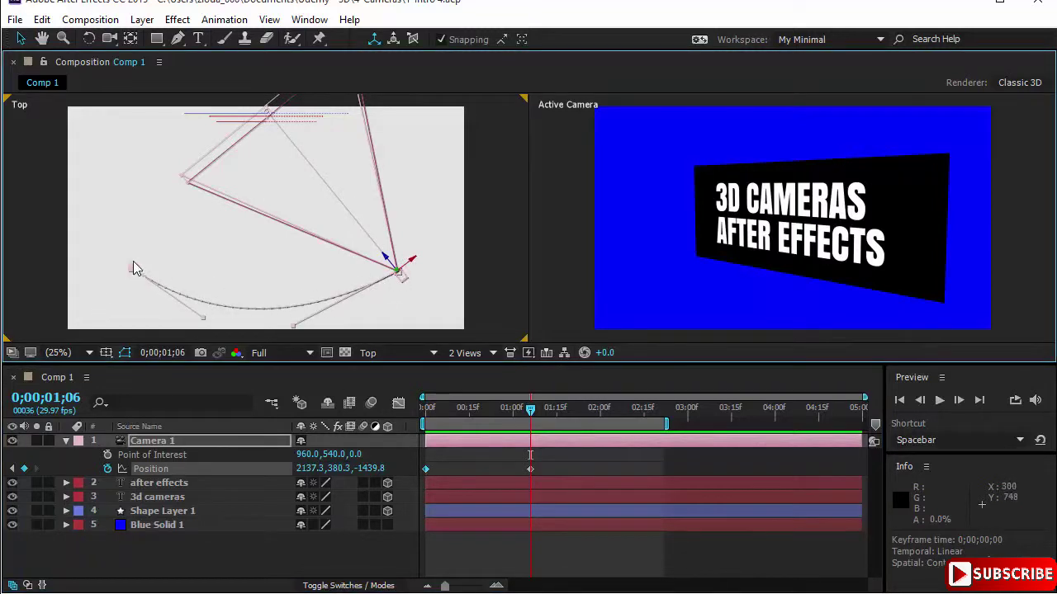
left_click_drag(530, 407, 426, 443)
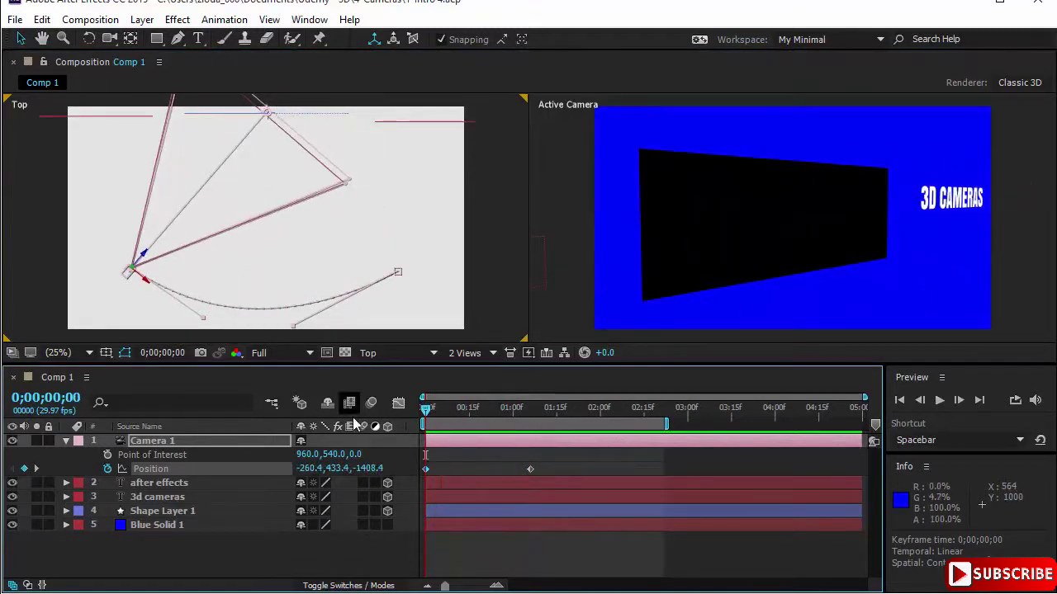
left_click_drag(426, 412, 514, 443)
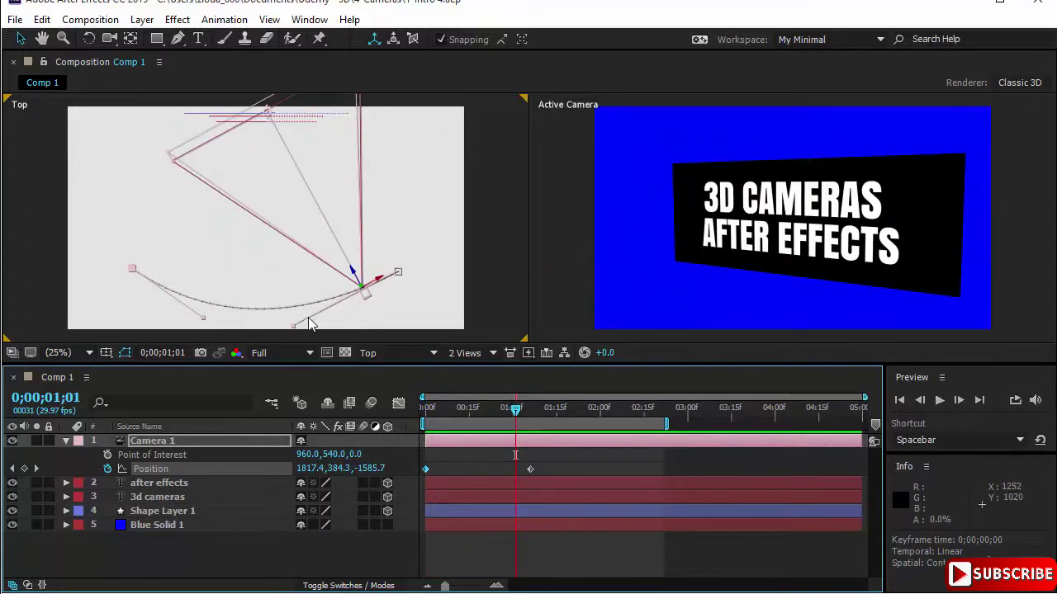
Step: Nudge Camera 1 in the Top view, preview the animation, then switch Camera 1 off
left_click_drag(201, 317, 228, 330)
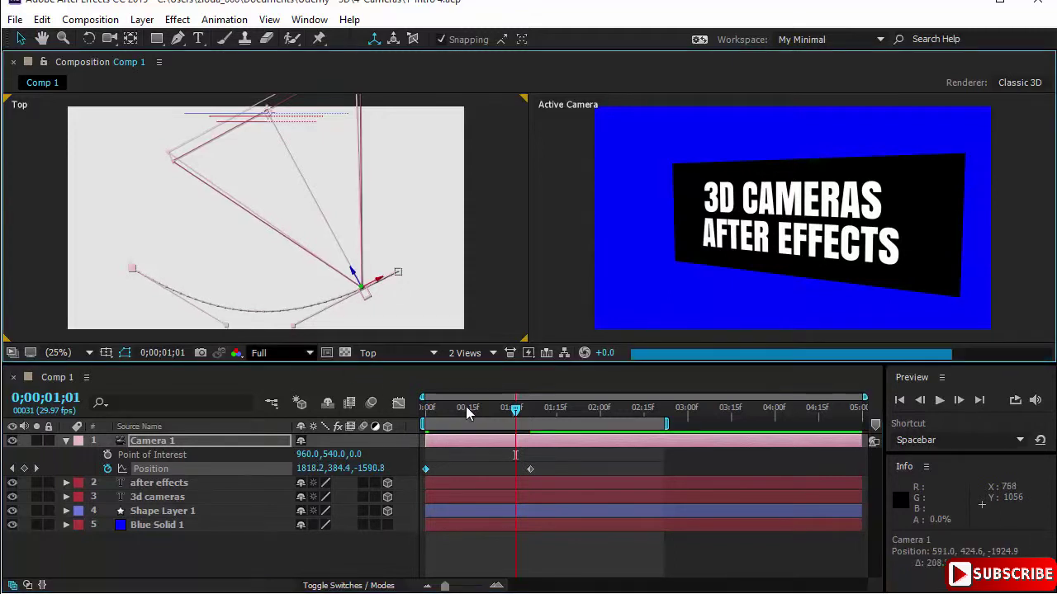
left_click_drag(440, 417, 407, 426)
key("space")
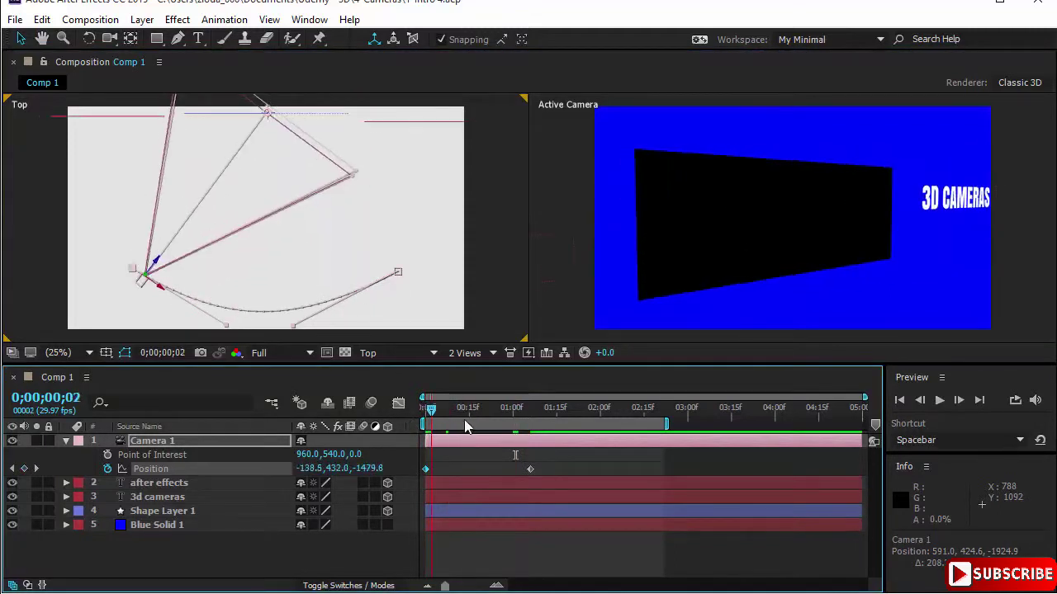
key("space")
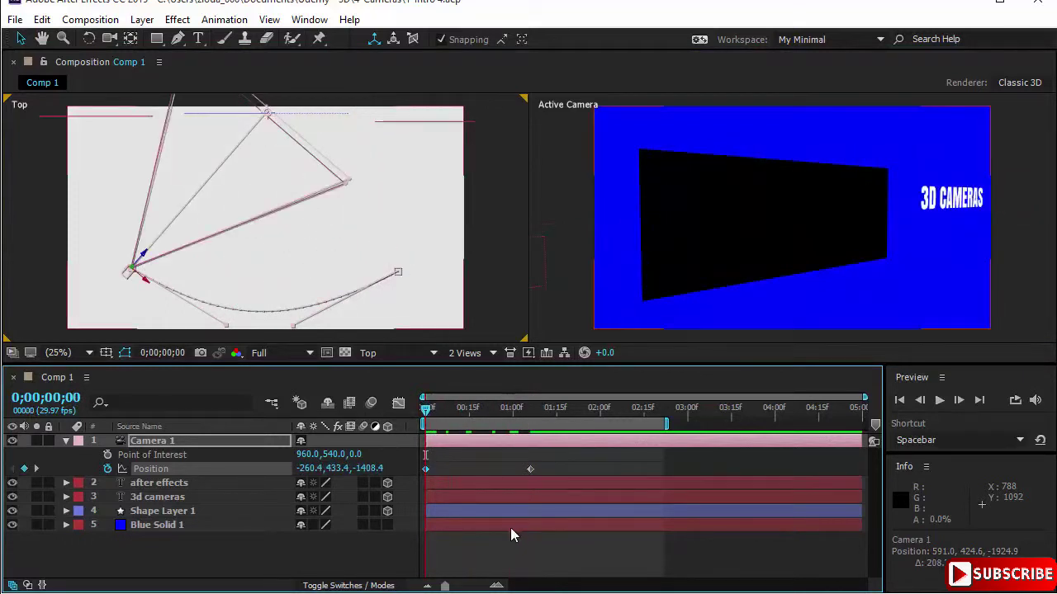
left_click(13, 442)
Step: Add Camera 2 as a Two-Node Camera with the 35mm preset above Camera 1
right_click(279, 176)
mouse_move(347, 189)
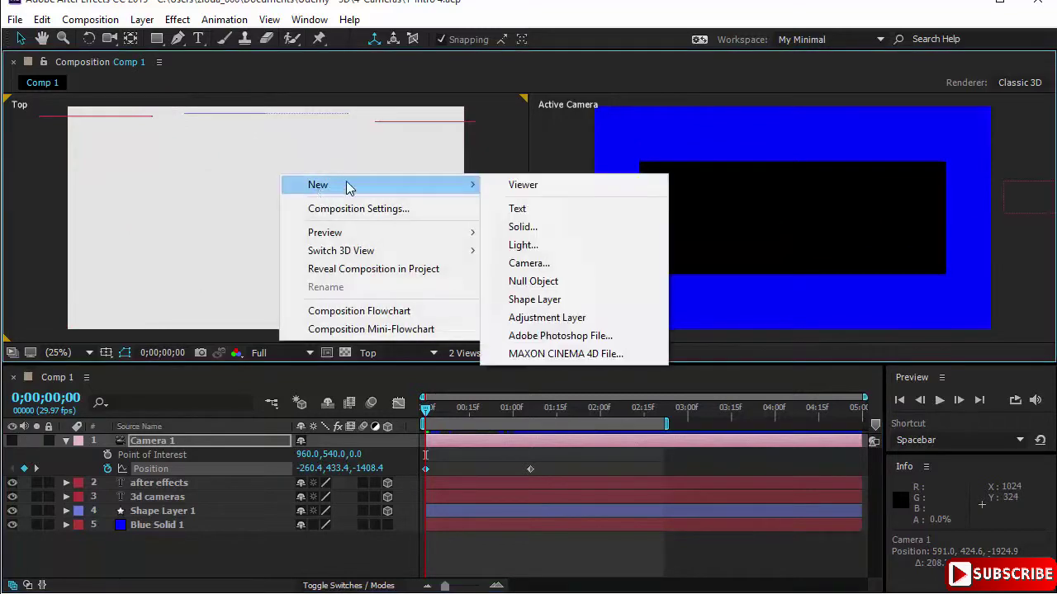
left_click(565, 263)
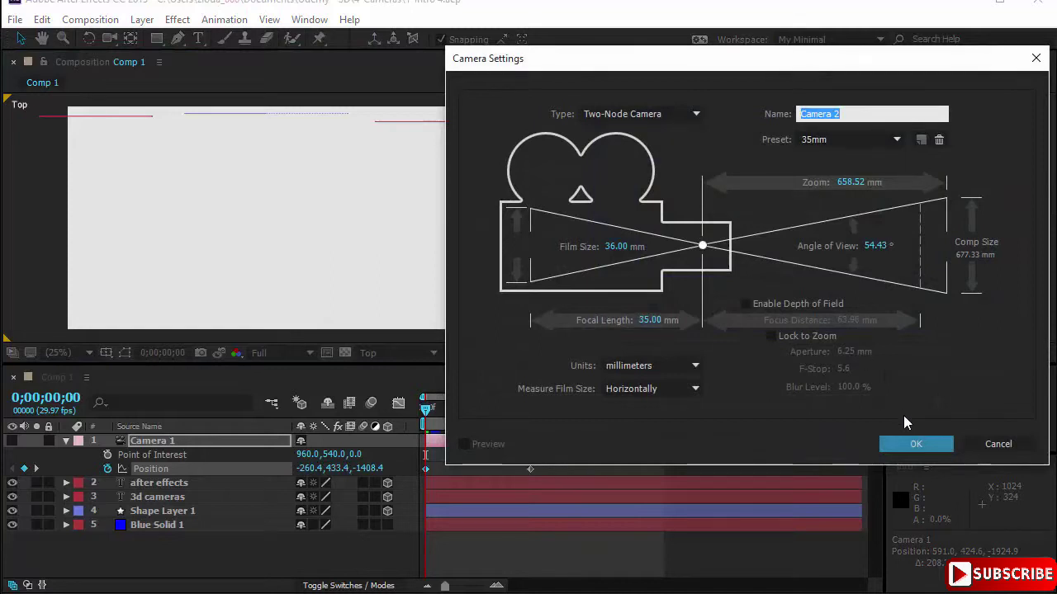
left_click(921, 444)
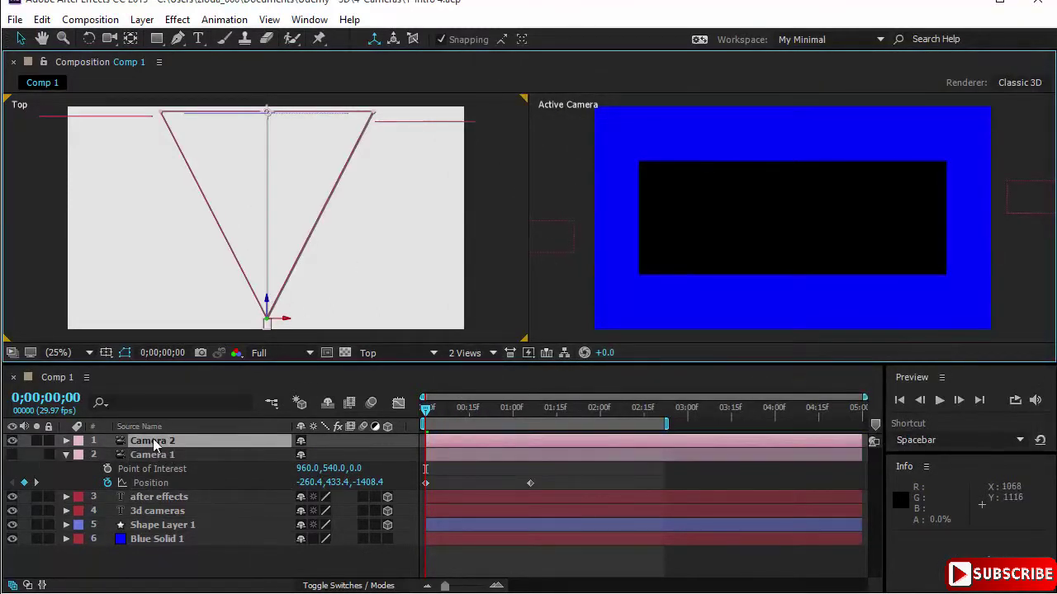
Step: Add Null 1 with Layer > New > Null Object and make it a 3D layer
left_click(143, 20)
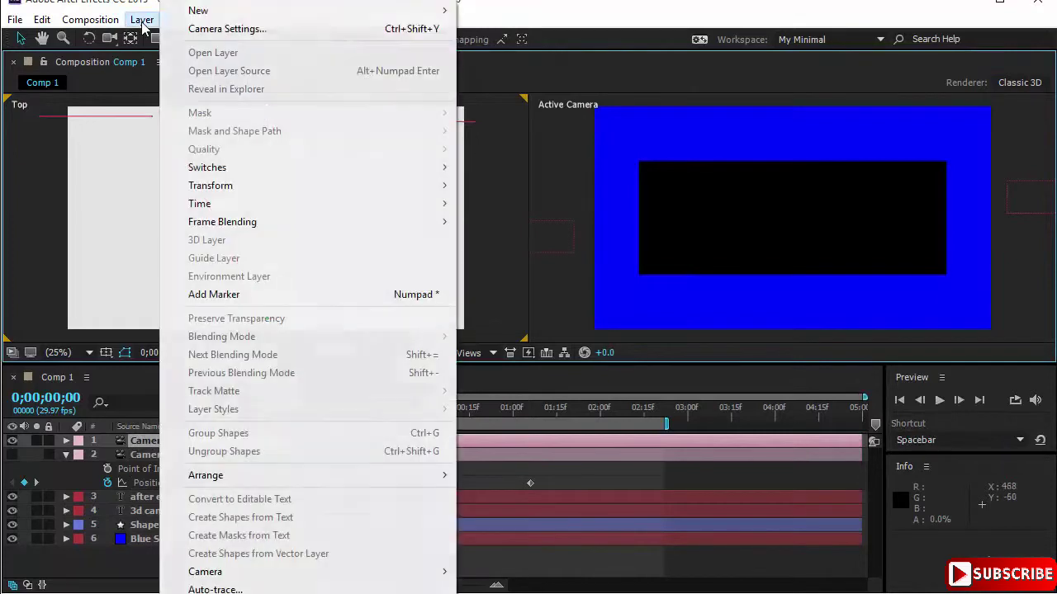
mouse_move(330, 10)
left_click(547, 84)
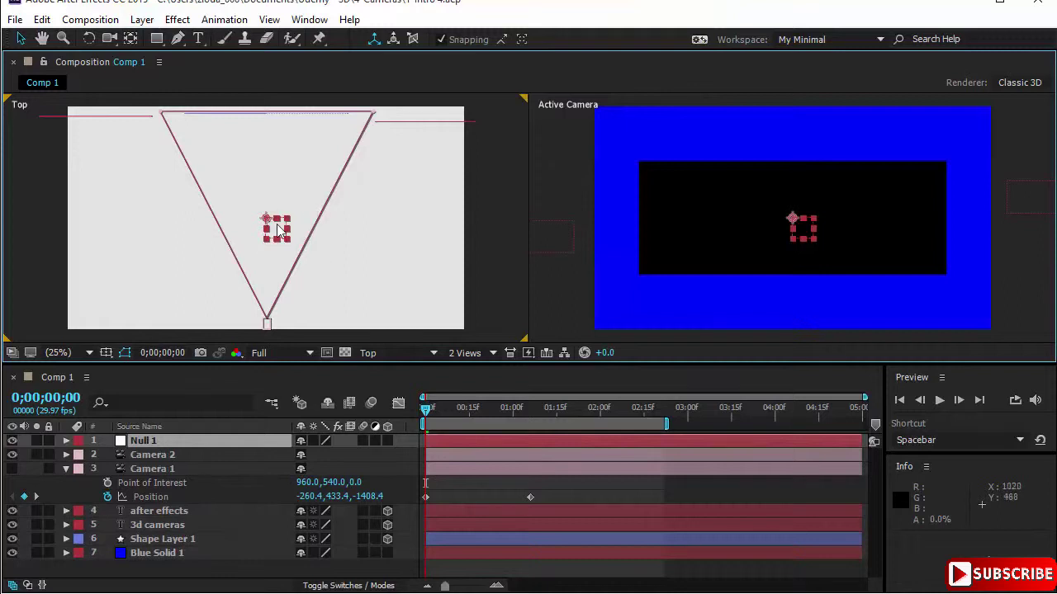
left_click(387, 441)
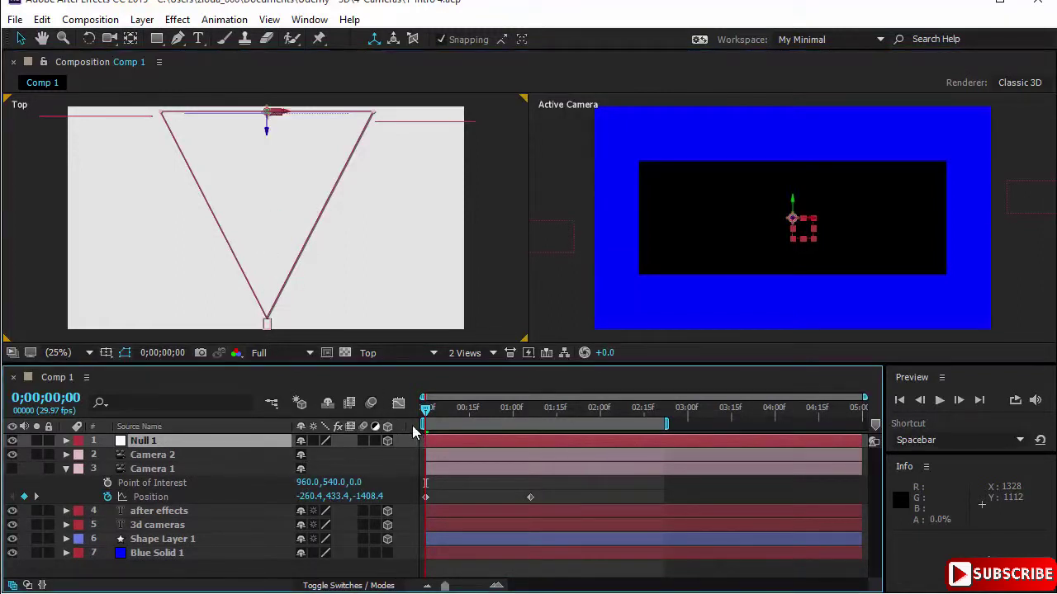
Step: Show the Parent column and pick-whip Camera 2 to Null 1
right_click(415, 431)
mouse_move(450, 479)
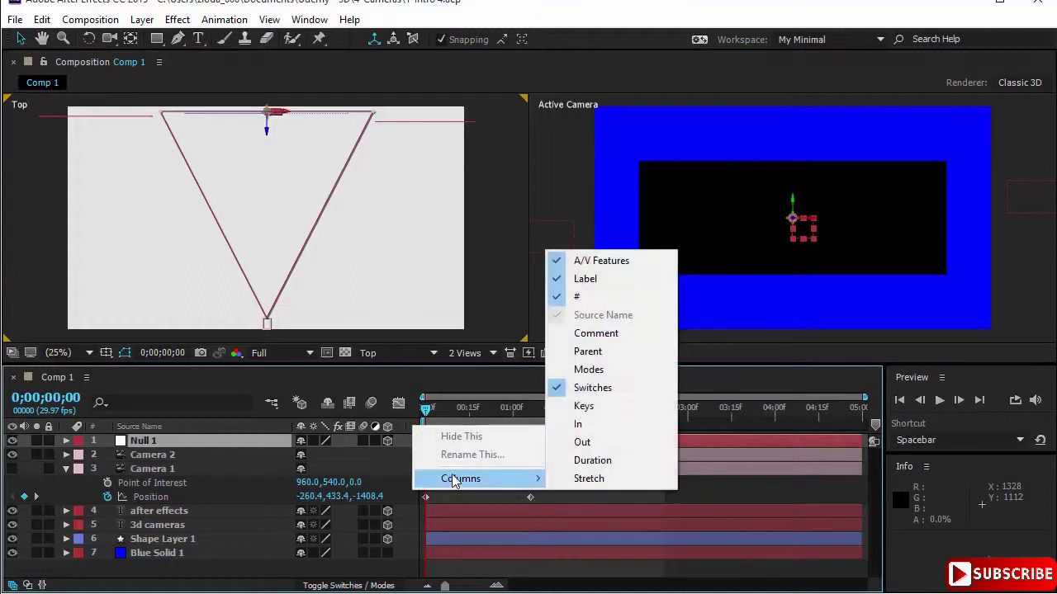
left_click(588, 351)
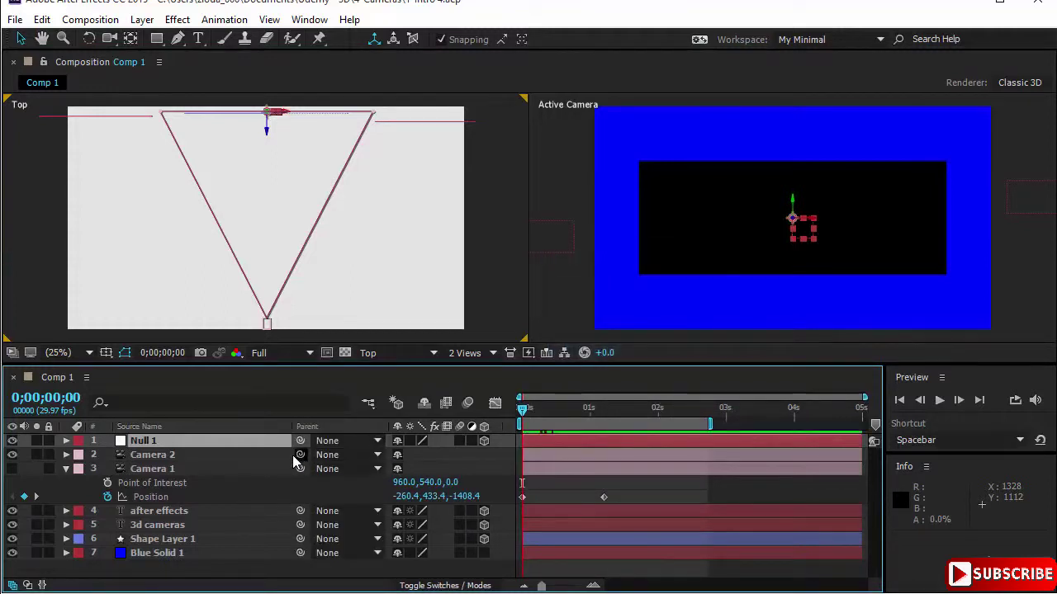
left_click_drag(300, 454, 252, 445)
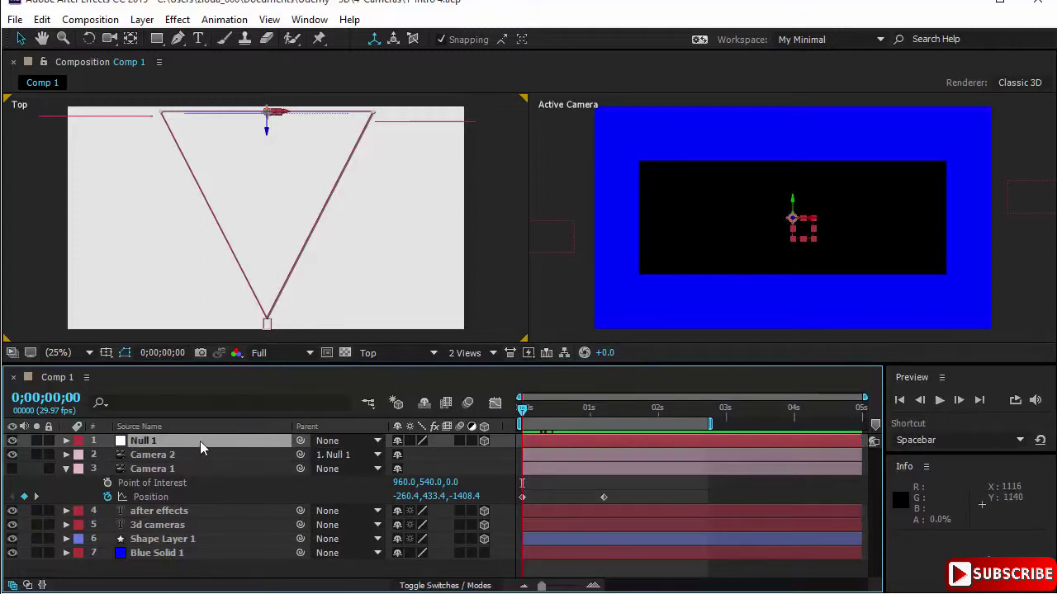
Step: Reveal Null 1's Position and Anchor Point, plus Camera 2's Position and Point of Interest
key("p")
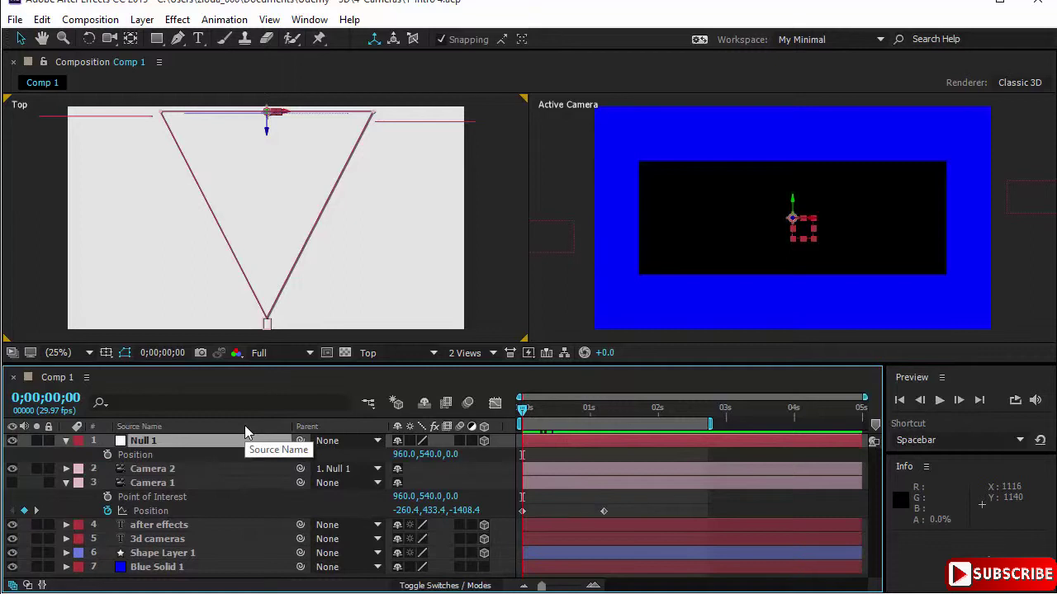
left_click(200, 472)
key("p")
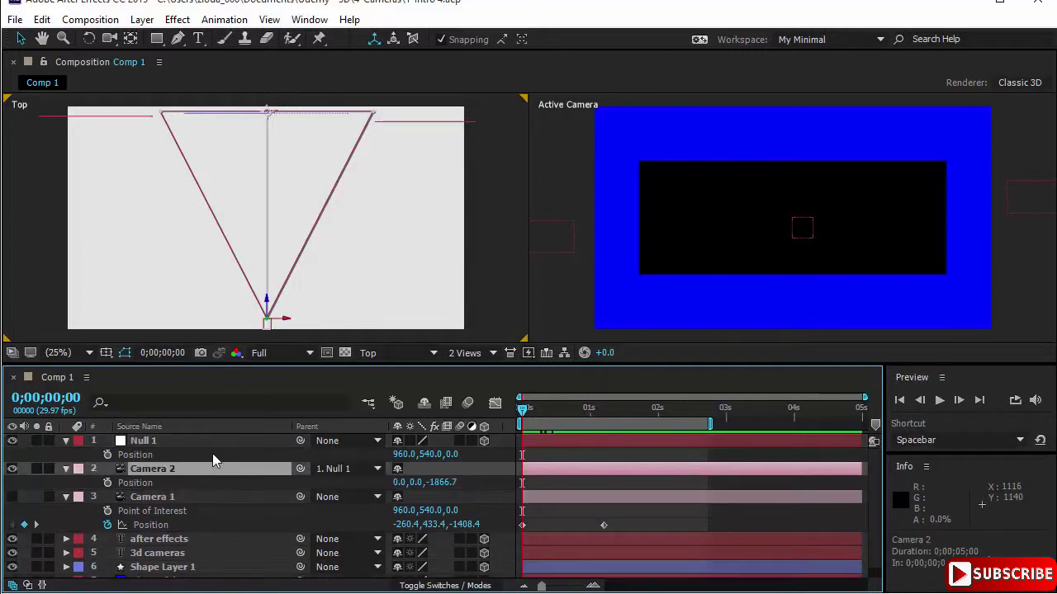
key("shift+a")
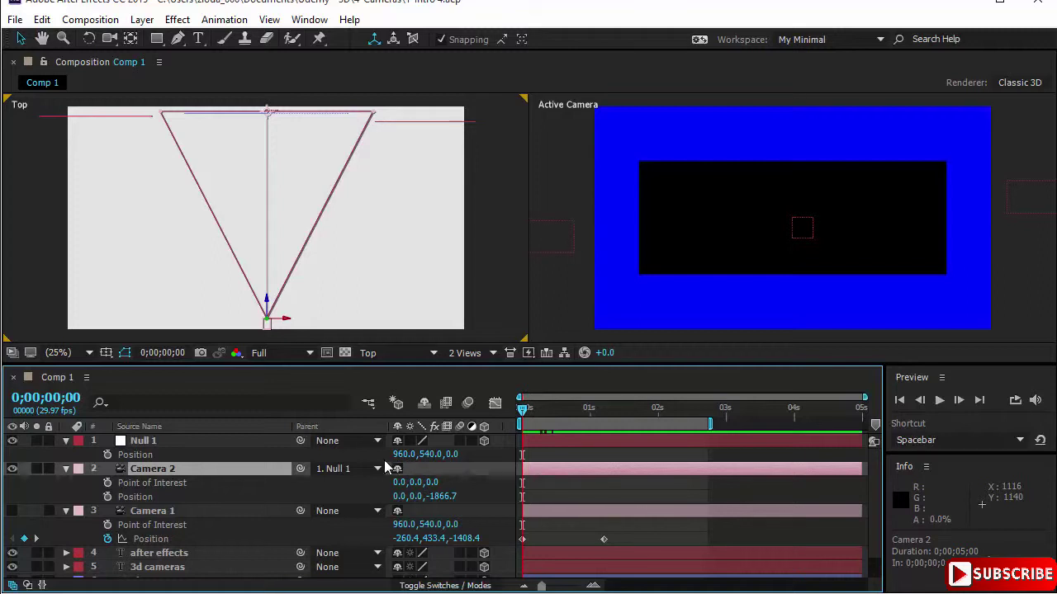
left_click(203, 437)
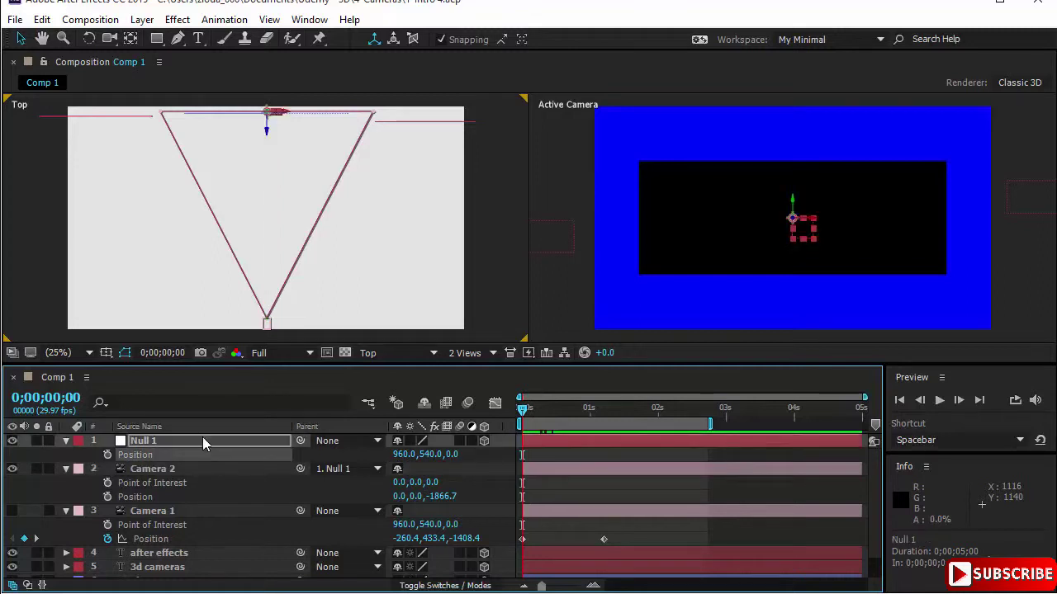
key("shift+a")
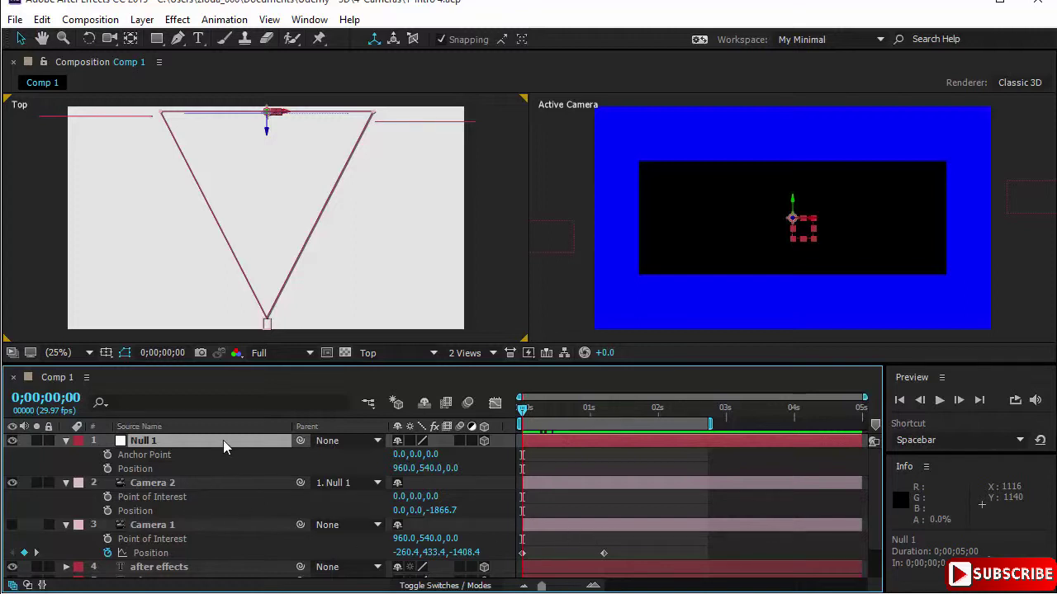
Step: Keyframe Null 1's Y Rotation at -45° at the start of the composition
key("r")
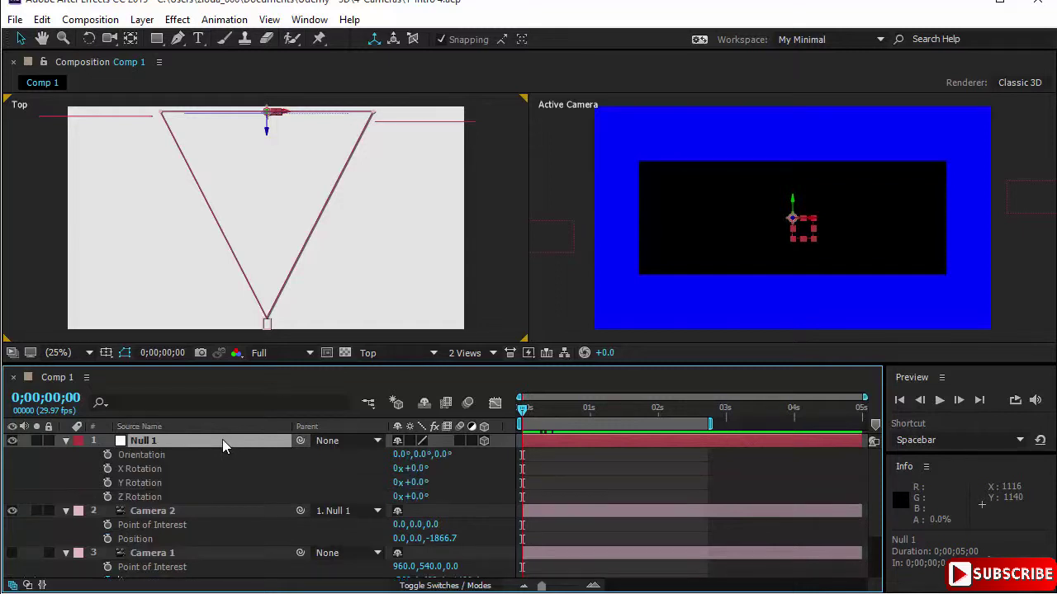
left_click(108, 482)
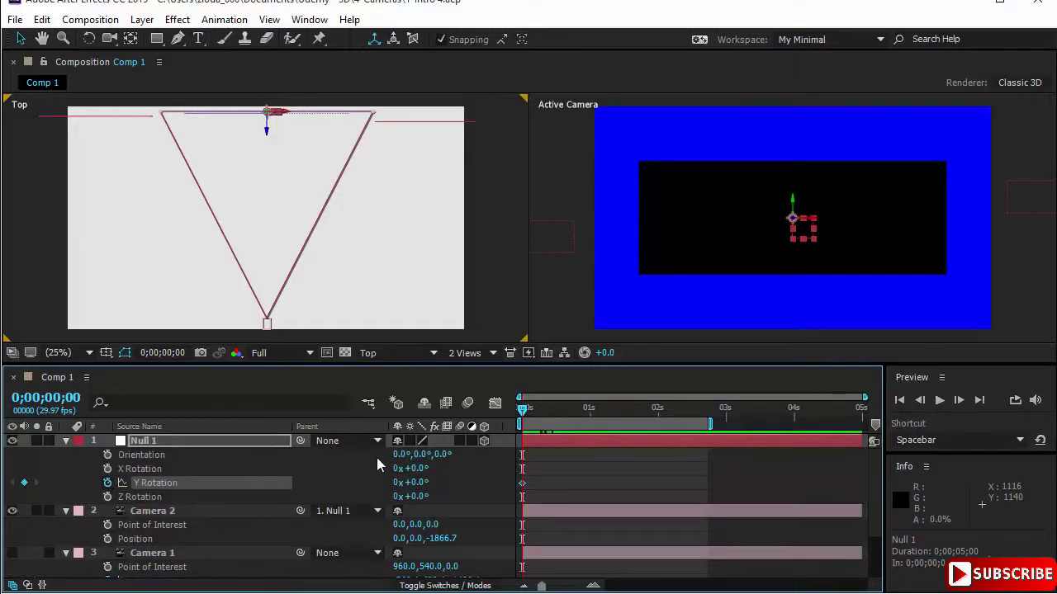
left_click(420, 483)
type("-45")
key("Return")
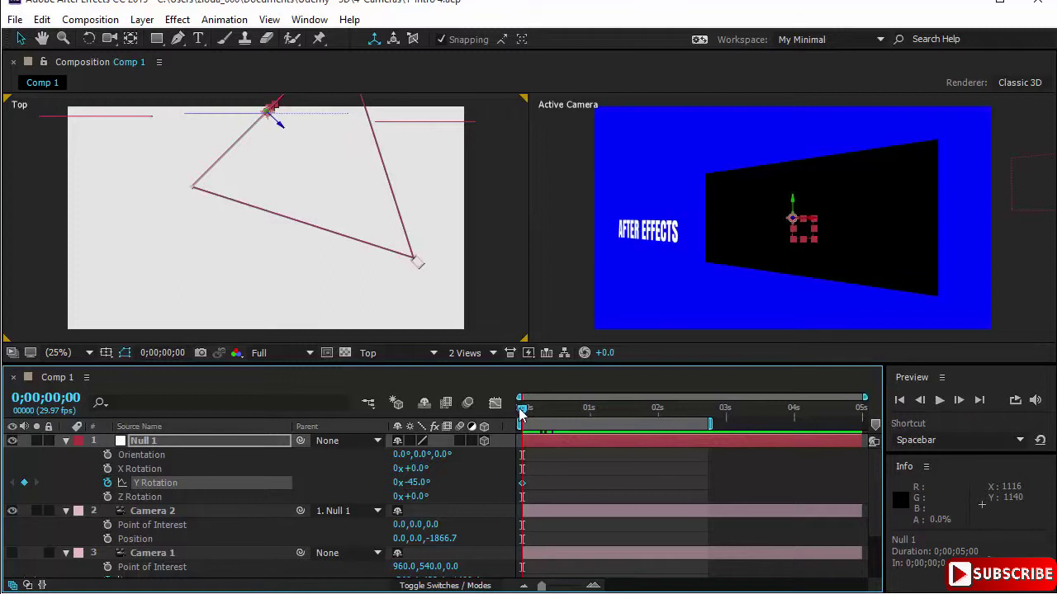
Step: Add a +45° Y Rotation keyframe at about 2 seconds and preview the orbit from the start
left_click_drag(575, 414, 658, 429)
left_click(417, 483)
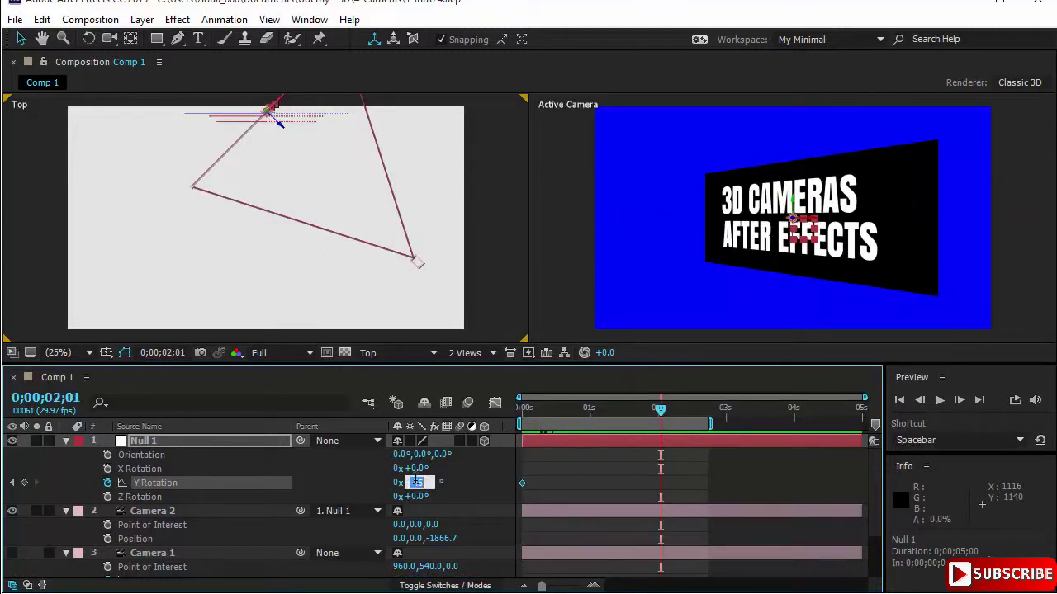
type("45")
key("Return")
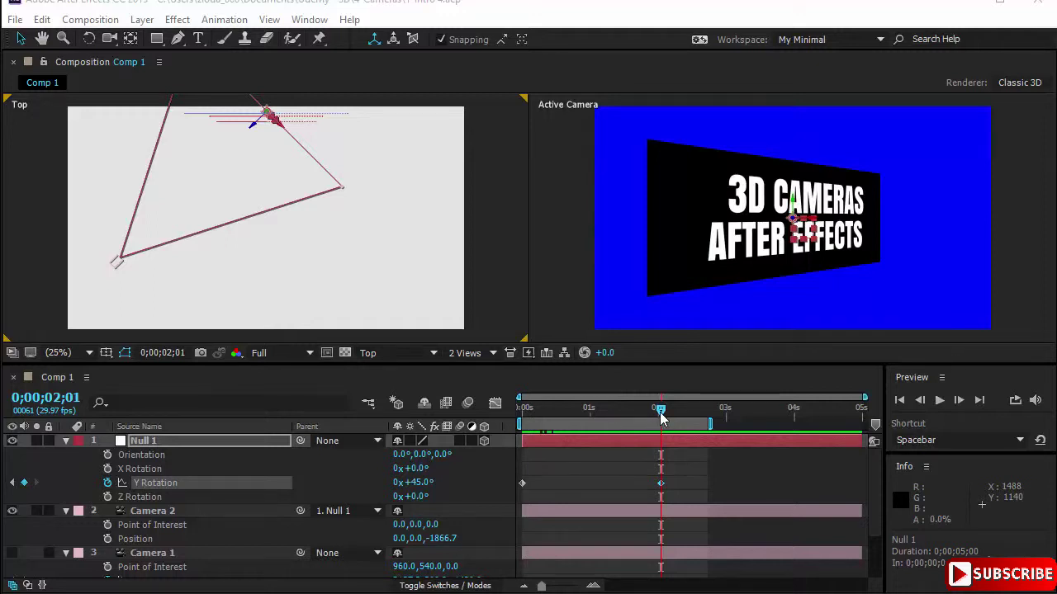
left_click_drag(660, 417, 506, 445)
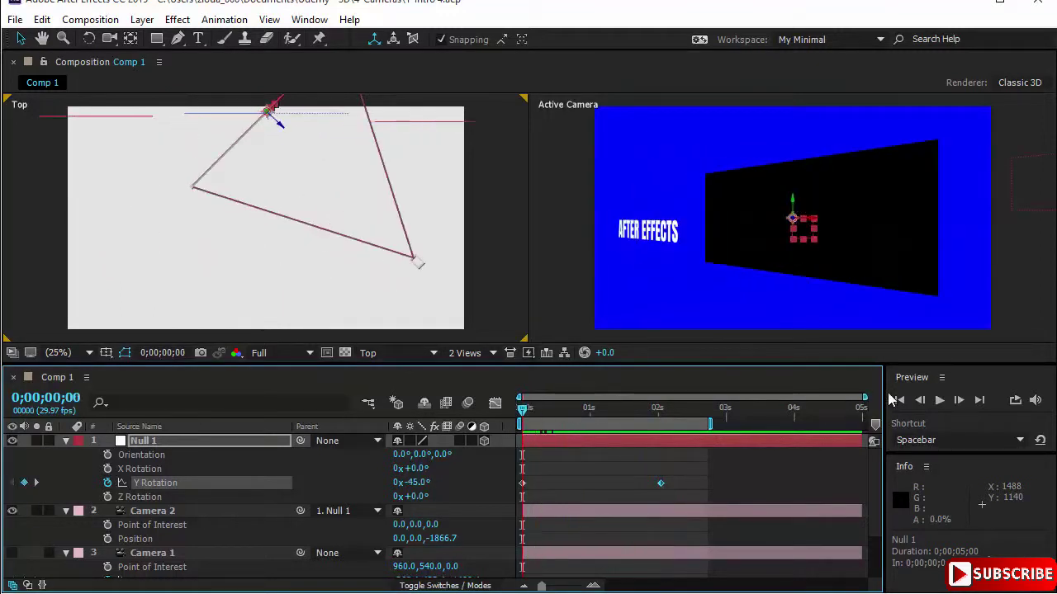
left_click(939, 400)
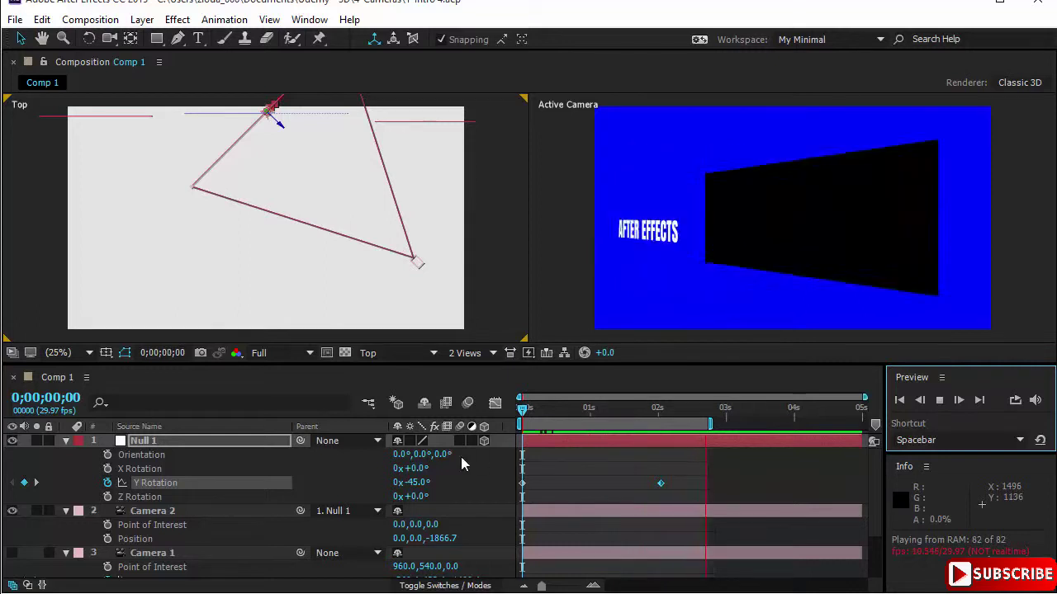
Step: Stop the orbit preview and select the Null 1 layer
left_click(167, 448)
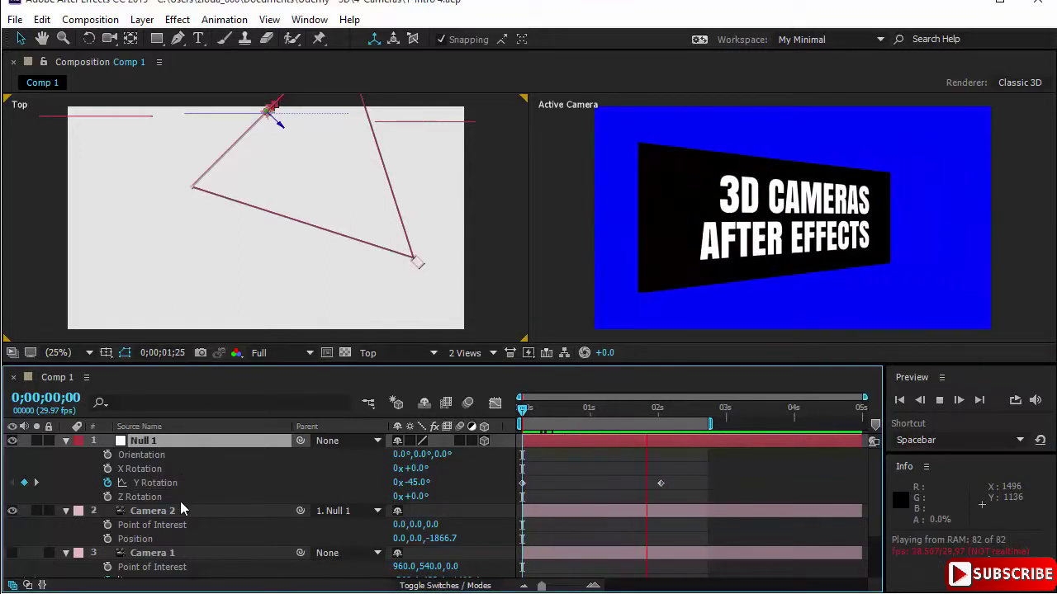
left_click(188, 513)
left_click(187, 444)
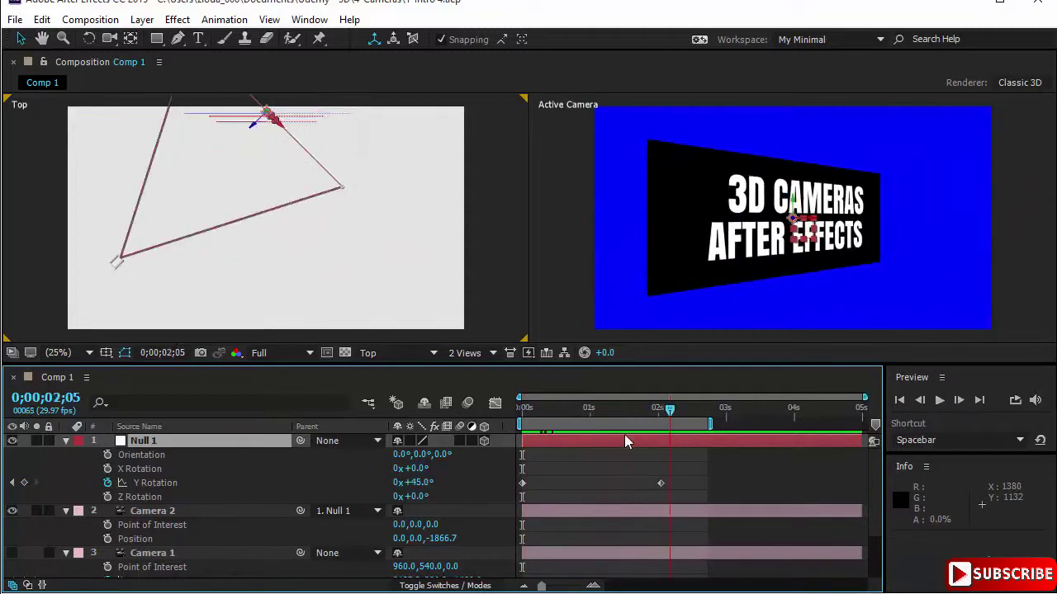
key("space")
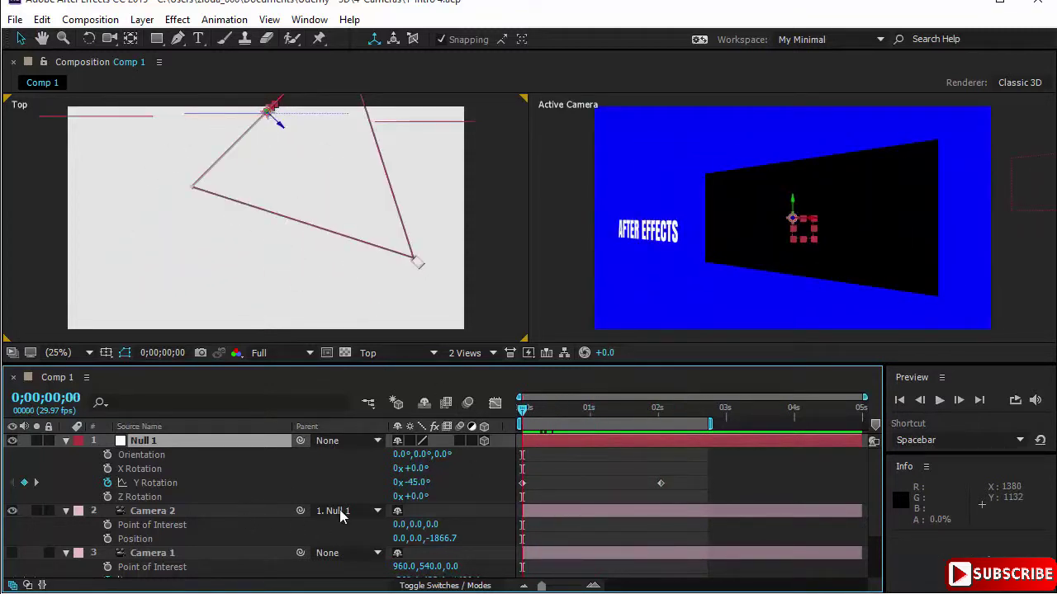
left_click(198, 512)
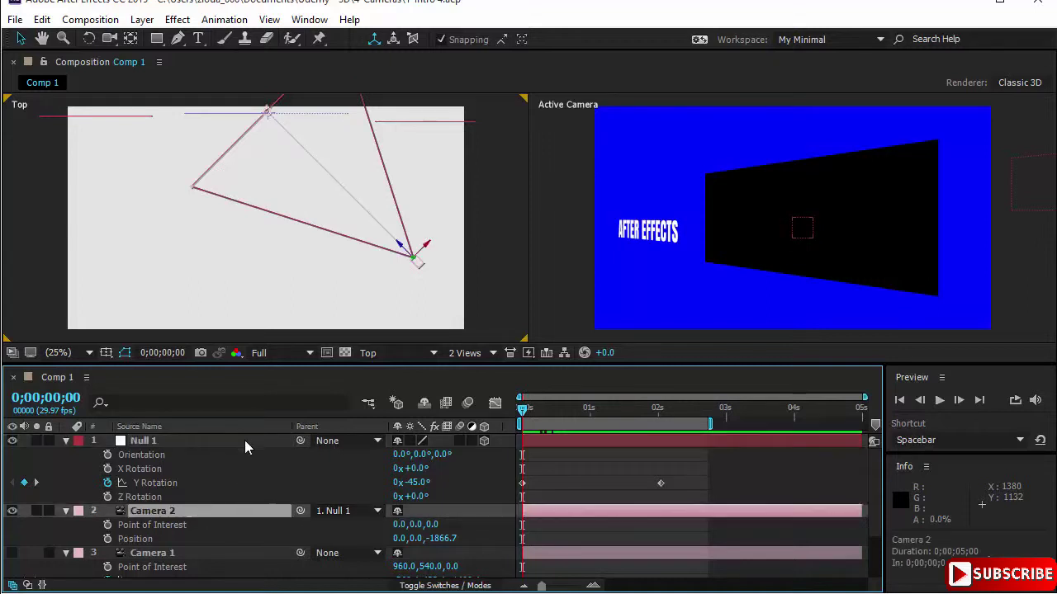
left_click(243, 442)
Step: Delete the Null 1 and Camera 2 layers
key("Delete")
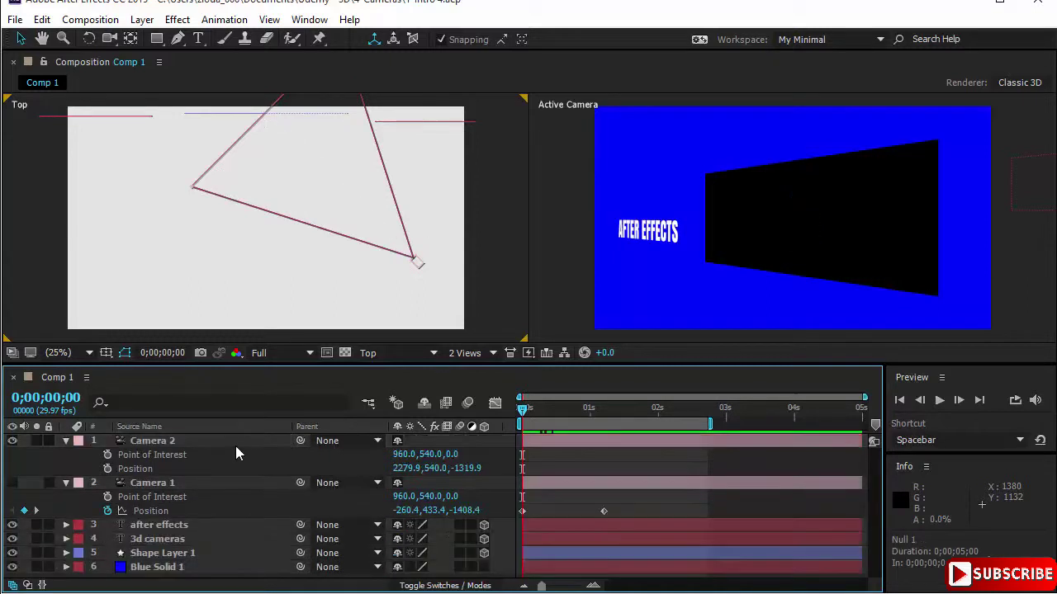
left_click(214, 444)
key("Delete")
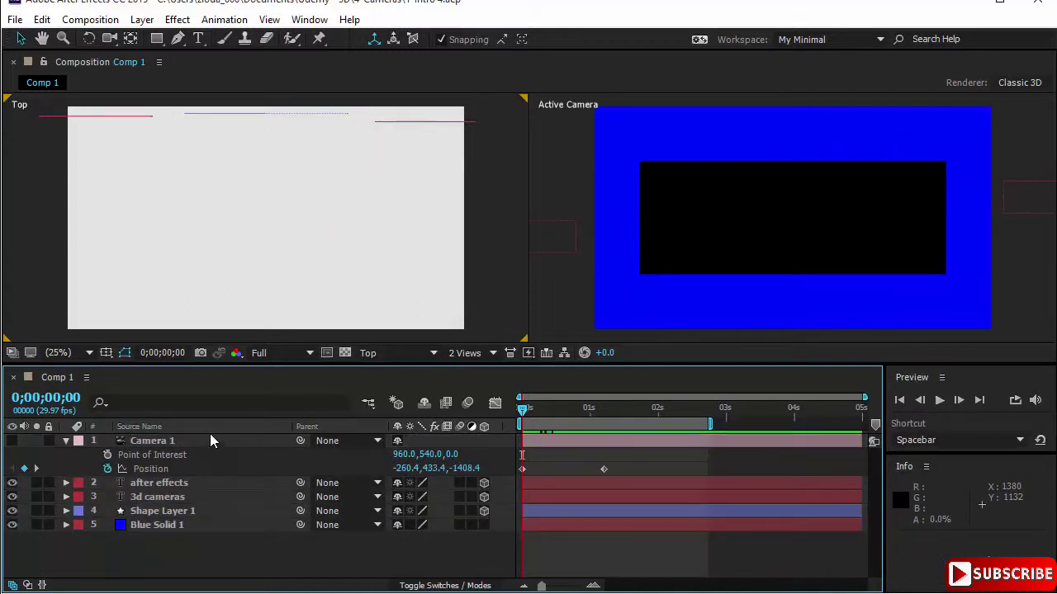
Step: Add a fresh Two-Node 35mm Camera 2 from the Top view's New > Camera menu
right_click(227, 151)
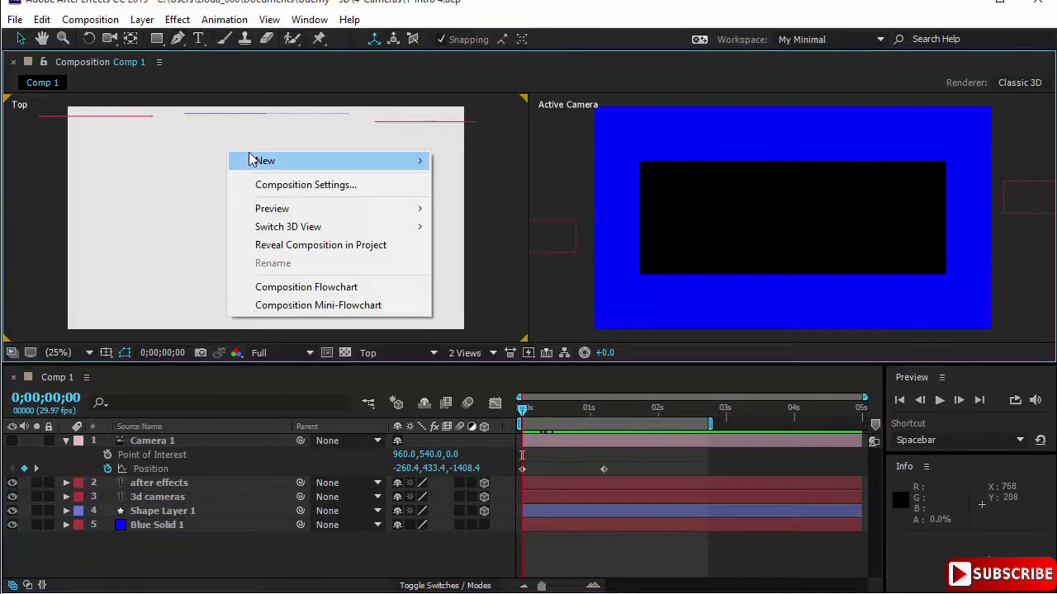
mouse_move(264, 160)
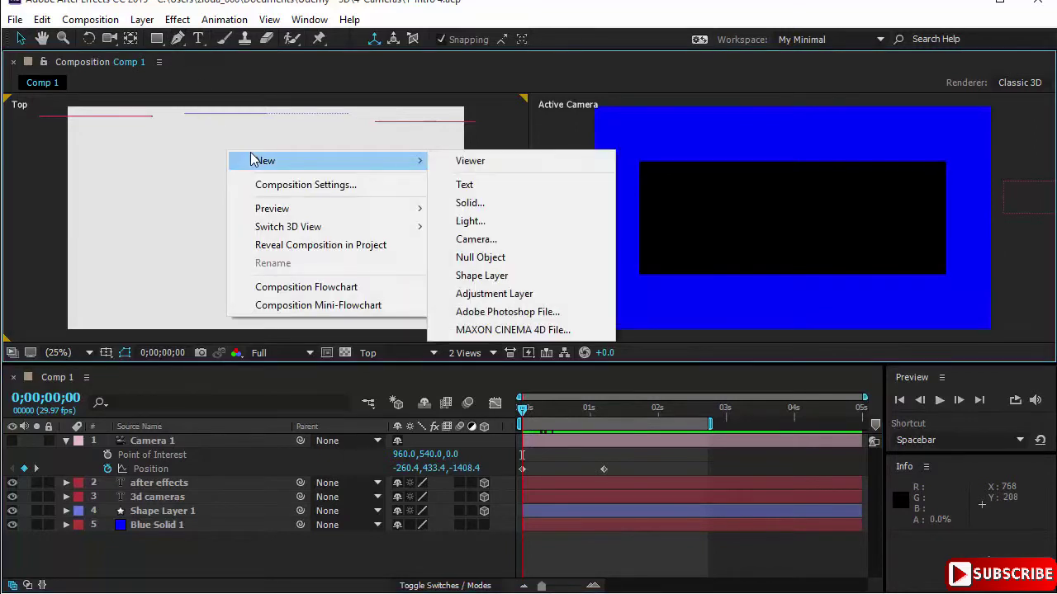
left_click(545, 240)
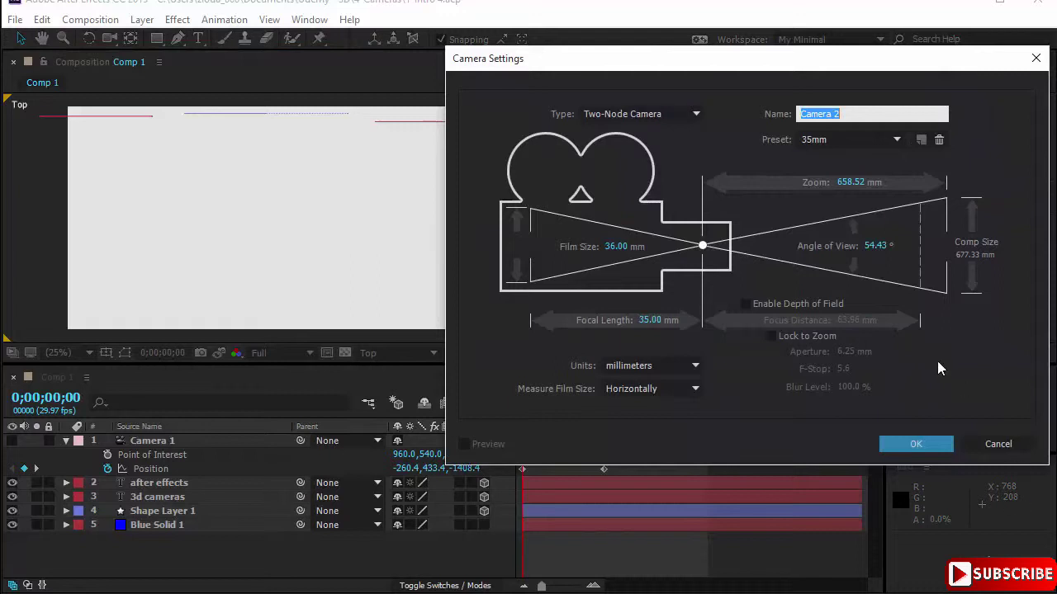
left_click(925, 445)
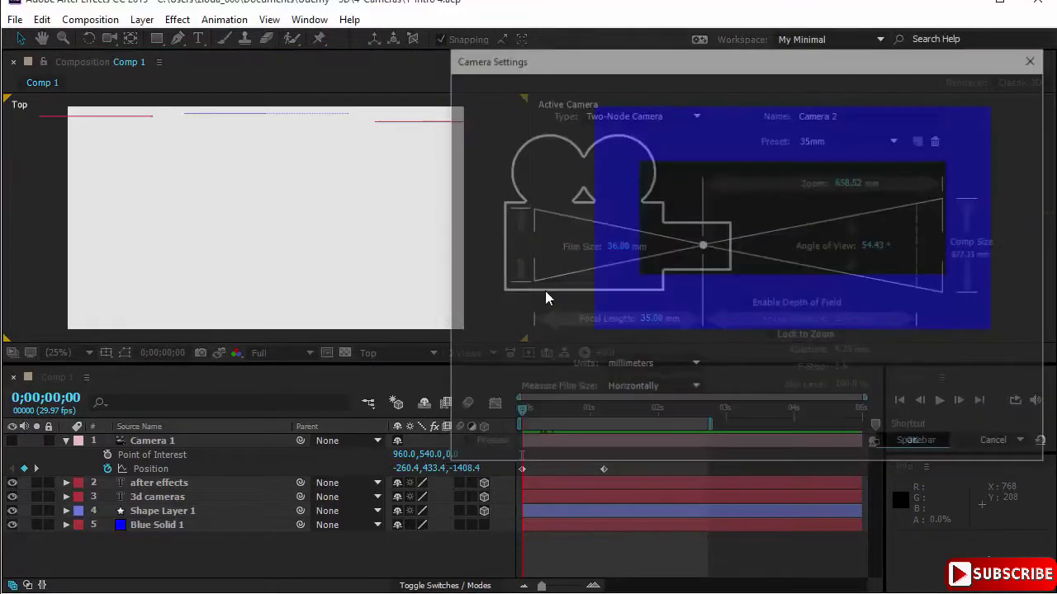
Step: Create an orbit null (Null 2) for Camera 2 and reveal Null 2's Position and Anchor Point
left_click(192, 441)
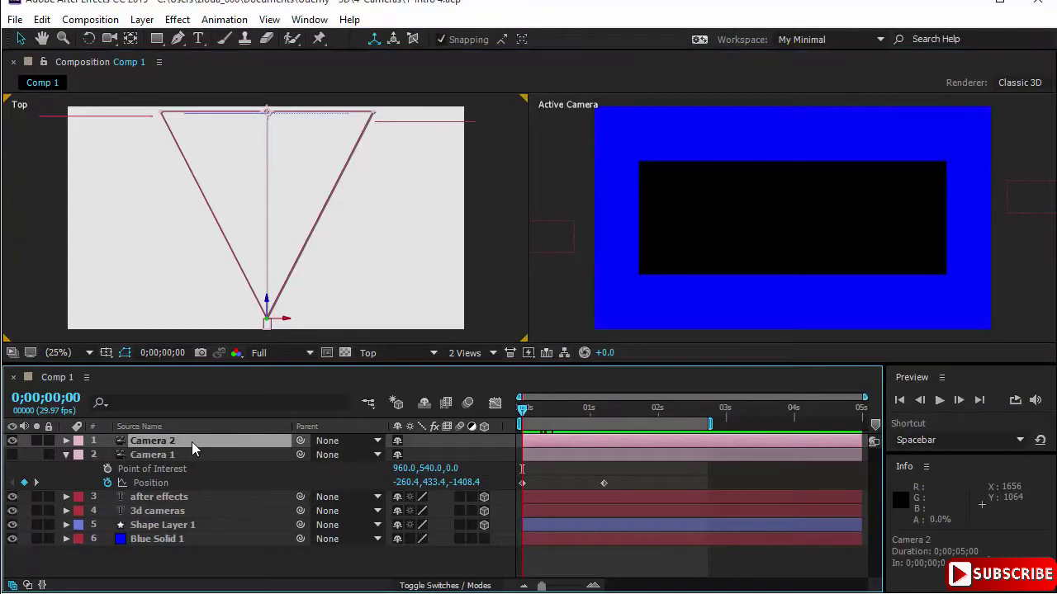
left_click(139, 23)
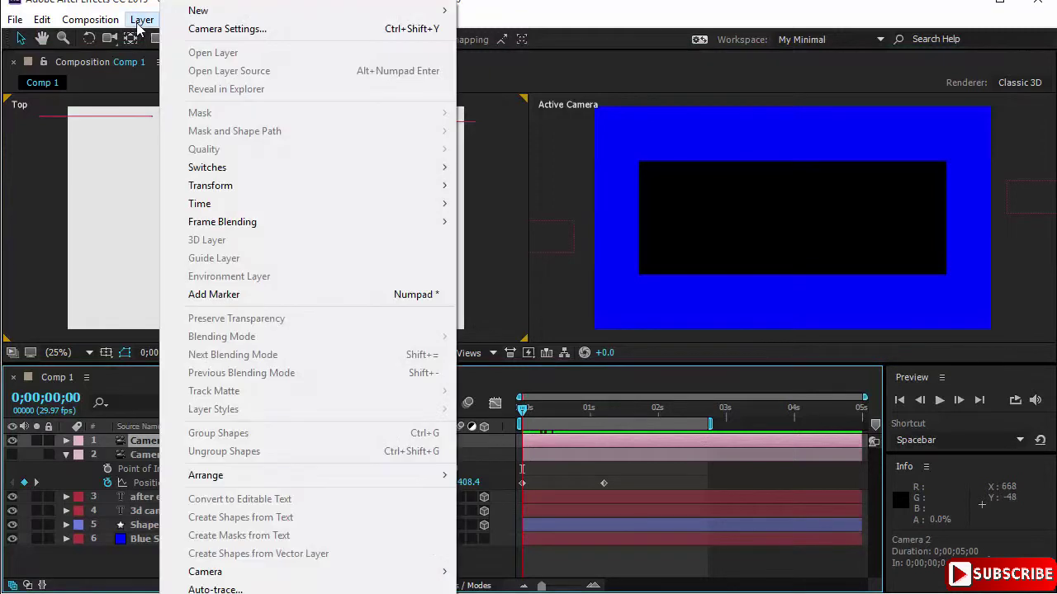
mouse_move(267, 576)
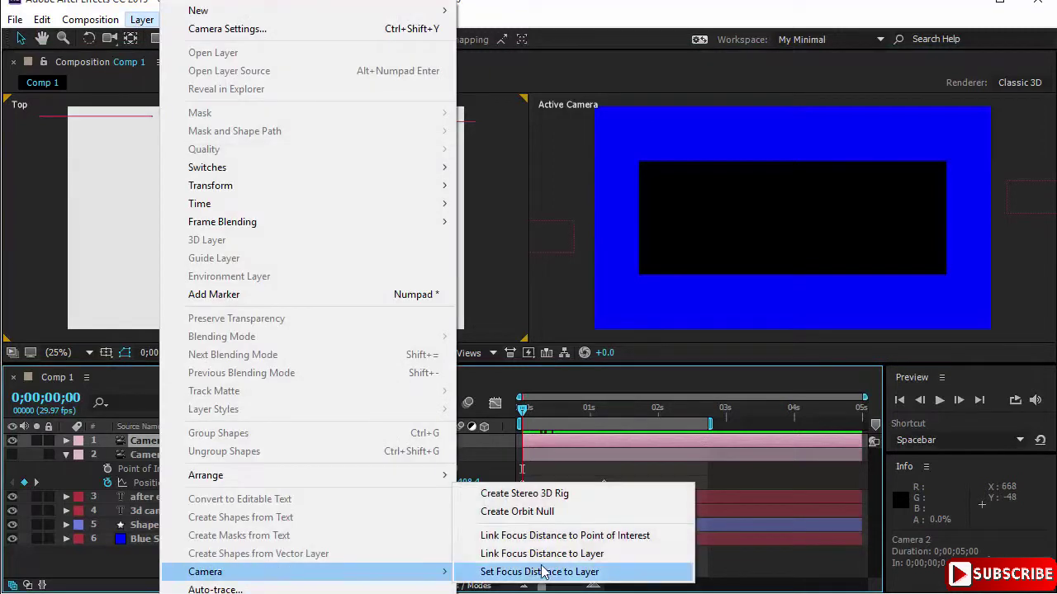
left_click(581, 511)
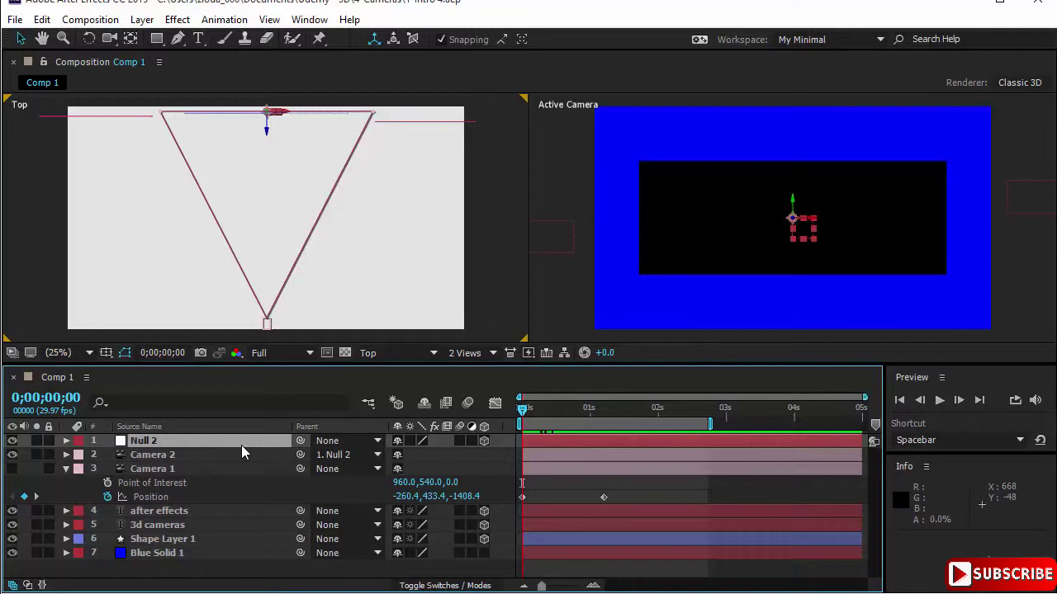
key("p")
key("shift+a")
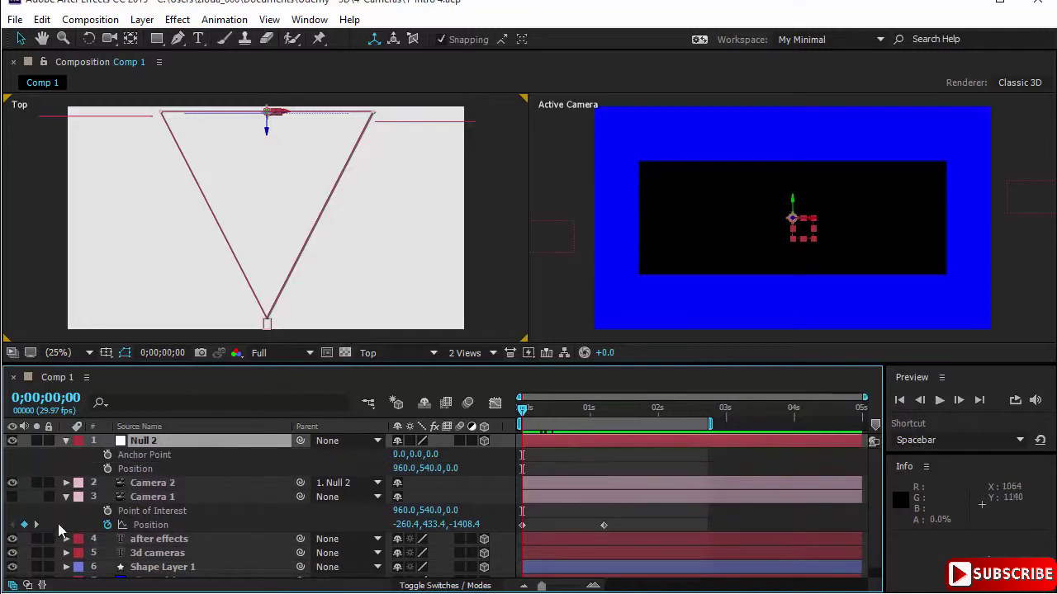
Step: Reveal Camera 2's Point of Interest (0,0,0) and Position (0,0,-1866.7), then reselect Null 2 and scrub
left_click(151, 487)
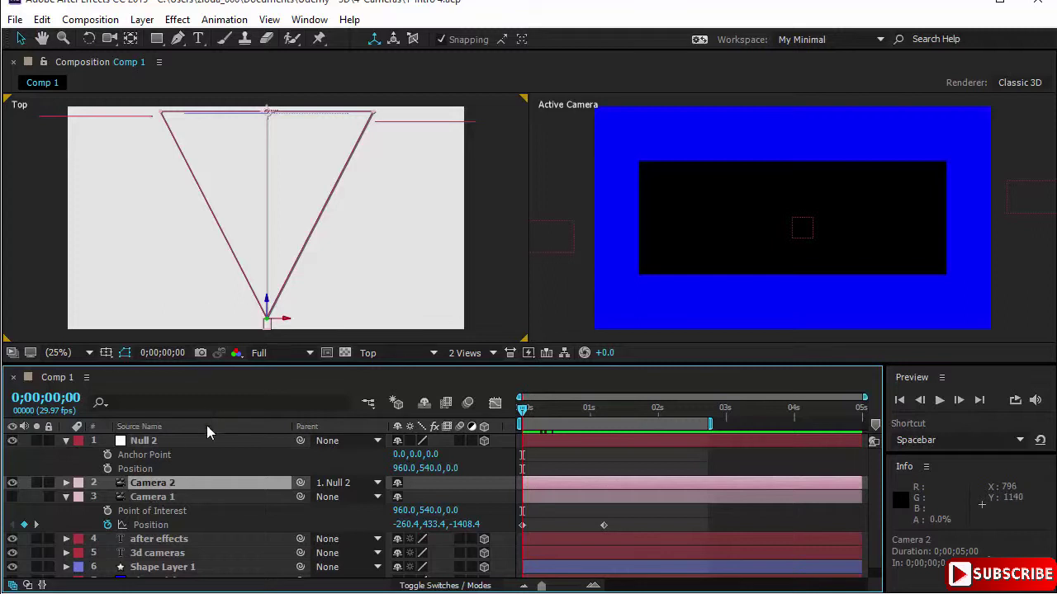
key("a")
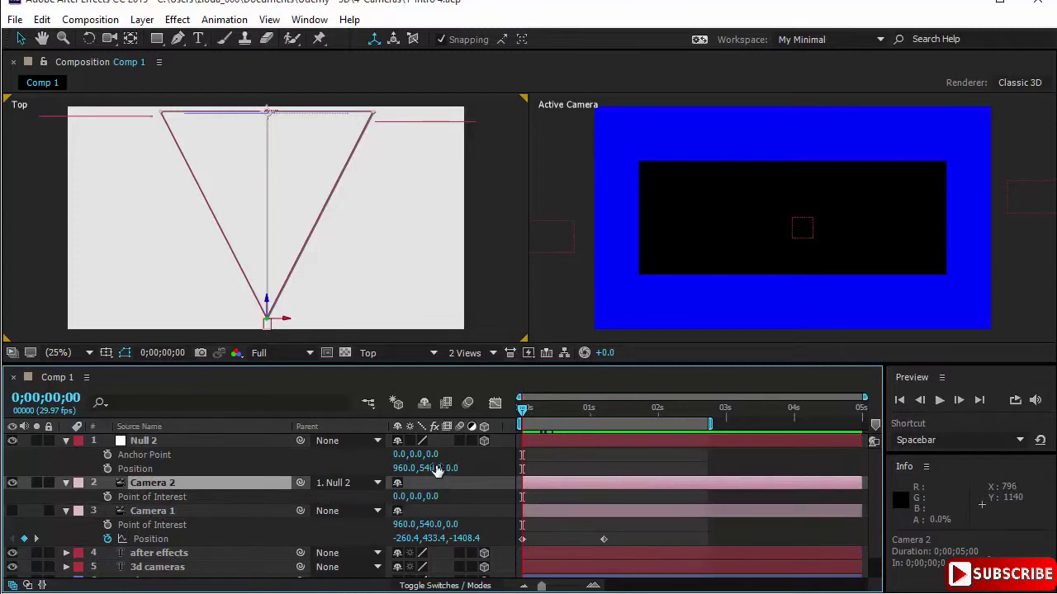
key("shift+p")
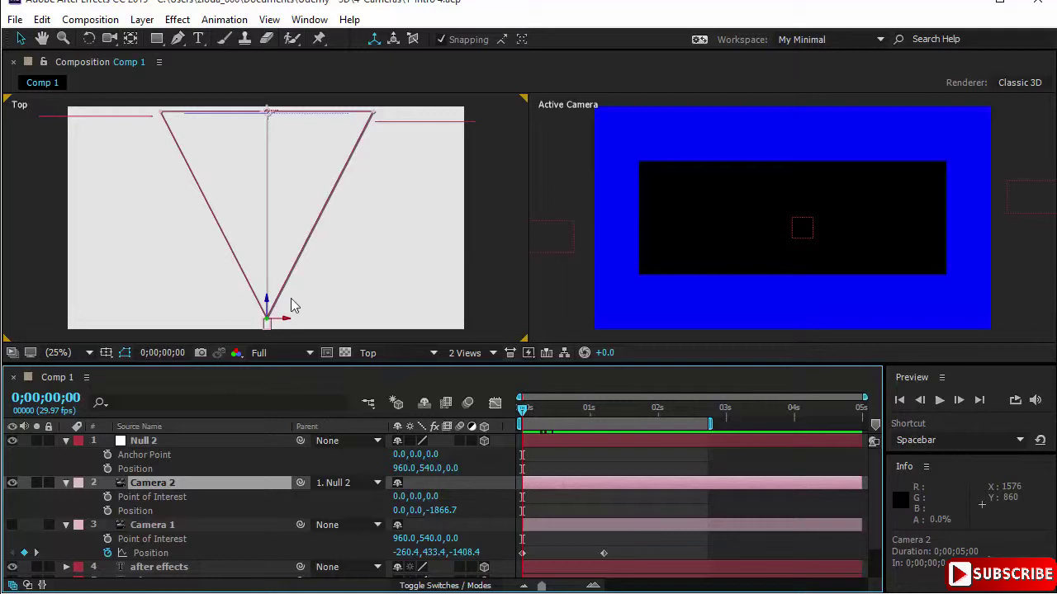
left_click(169, 438)
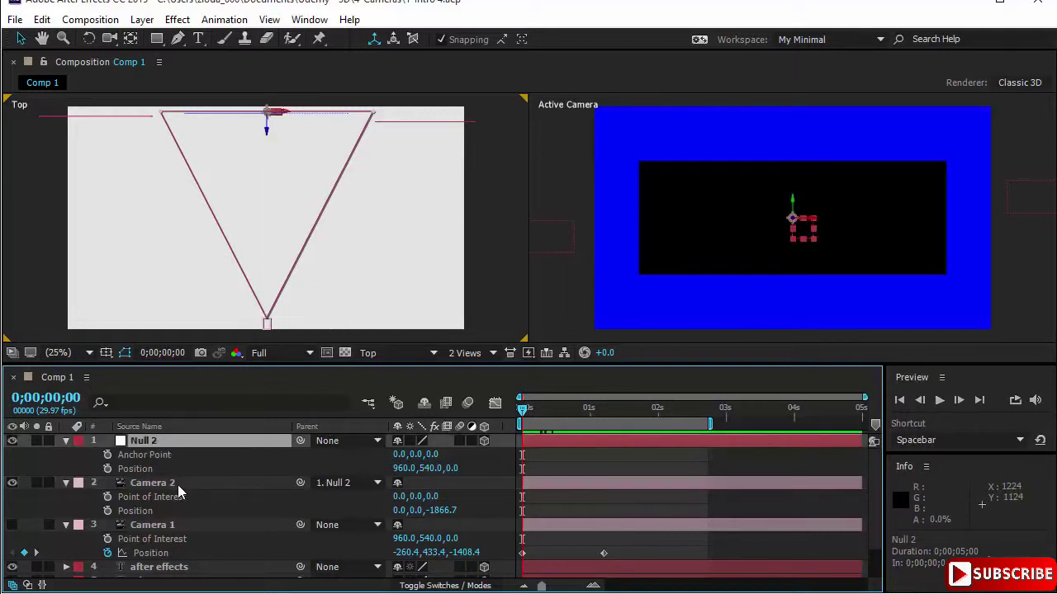
left_click(181, 485)
left_click(188, 442)
left_click_drag(522, 409, 492, 440)
Step: Keyframe Null 2's Y Rotation at -45° at the start
key("r")
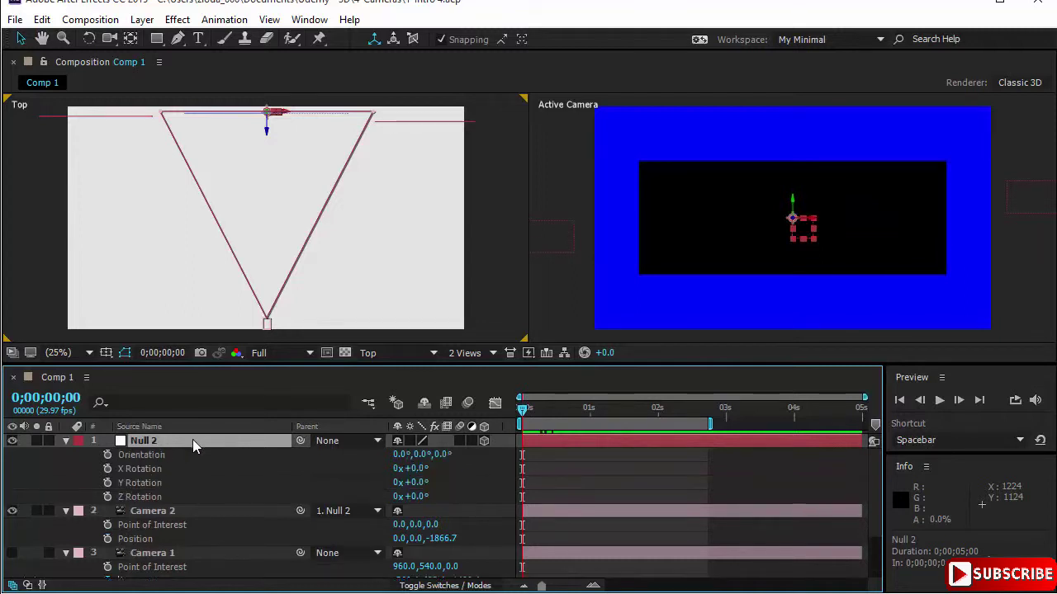
left_click(109, 483)
left_click(418, 482)
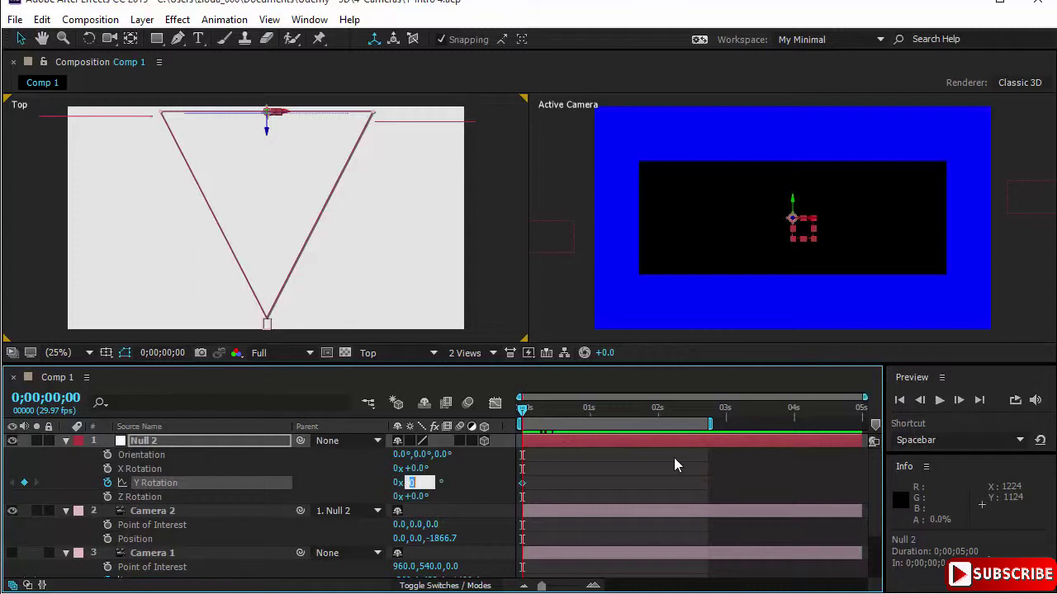
key("Return")
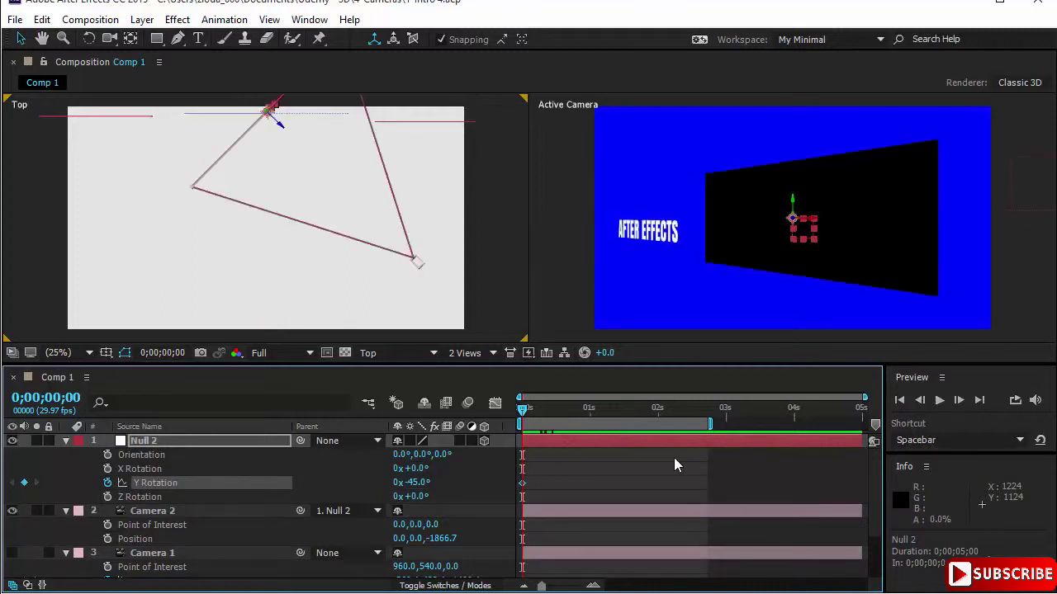
Step: Set a +45° Y Rotation keyframe at 0;00;02;00, preview the orbit, and reselect Null 2
left_click(68, 411)
type("200")
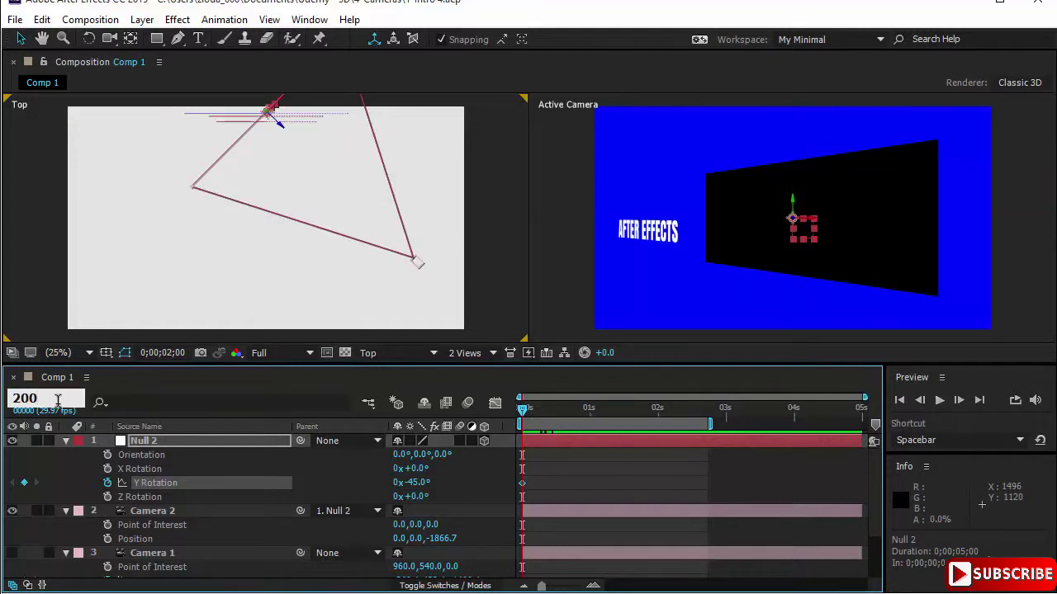
key("Return")
left_click(412, 483)
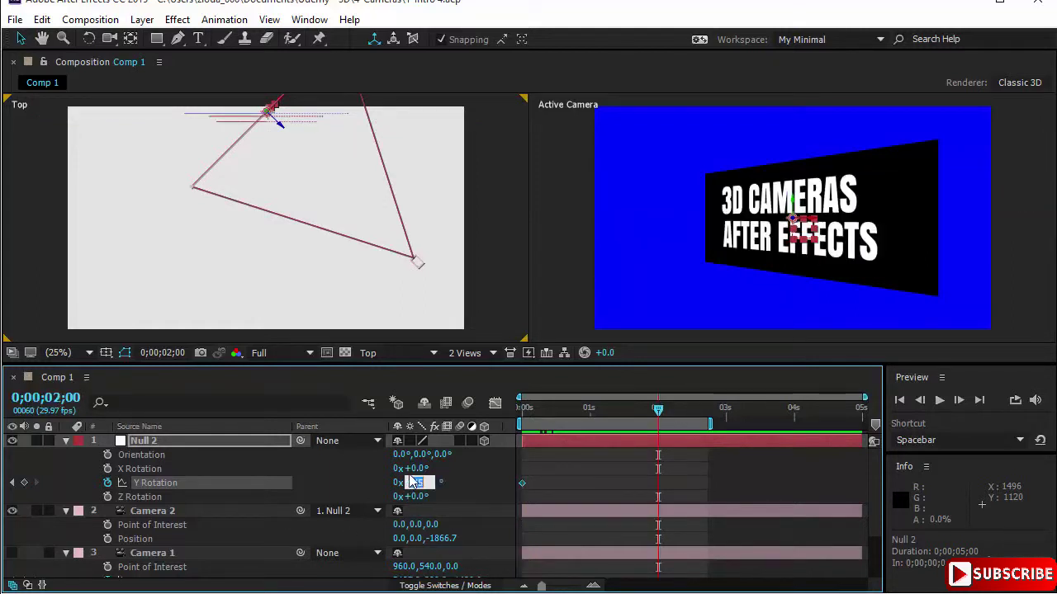
type("45")
key("Return")
key("space")
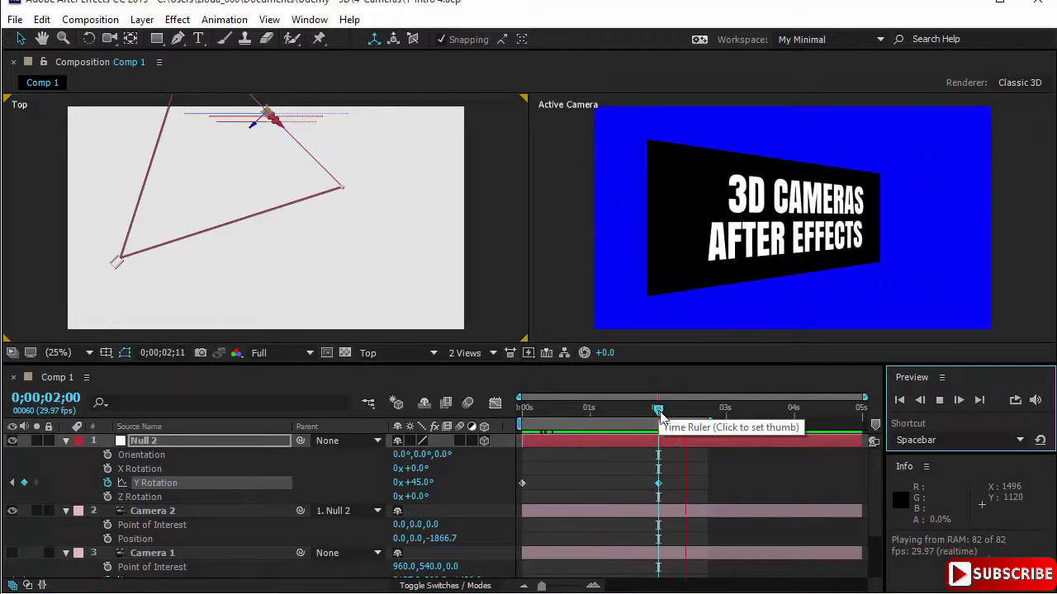
key("space")
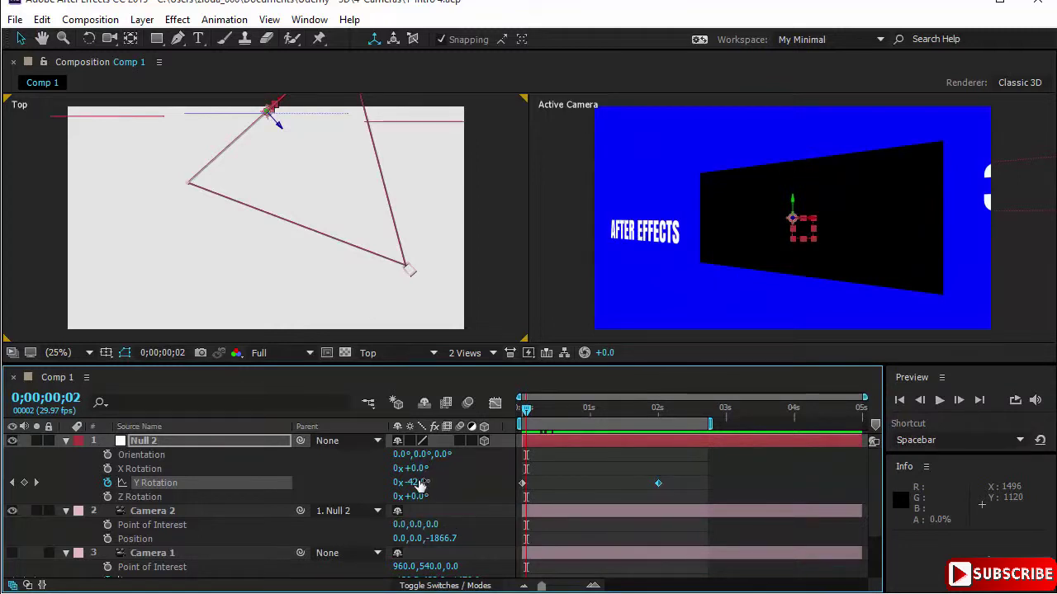
left_click(193, 442)
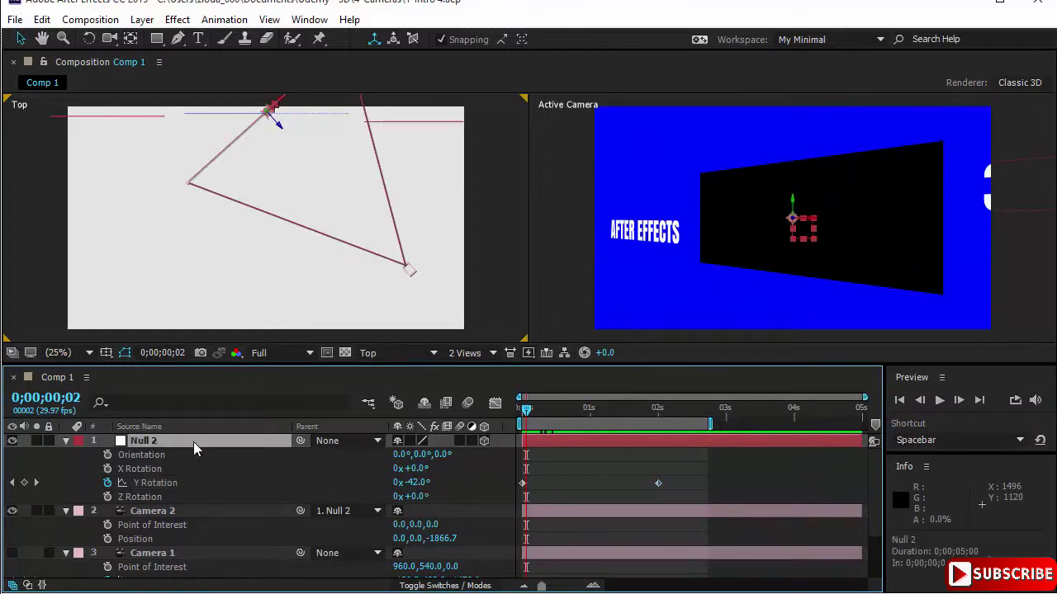
key("a")
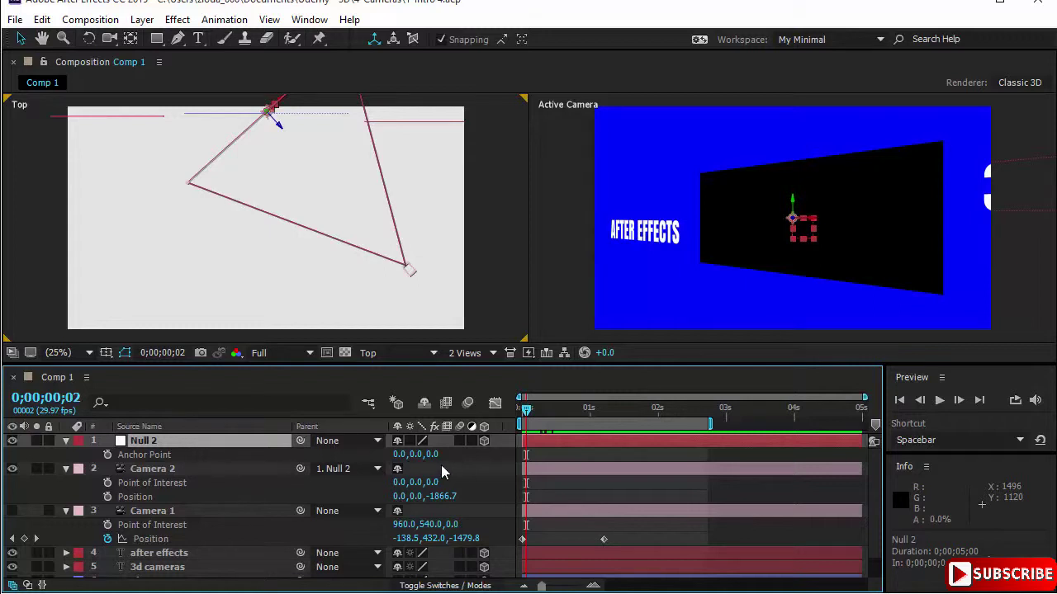
Step: Keyframe Camera 2's Position at 0s, starting at Z -1866.7
key("Home")
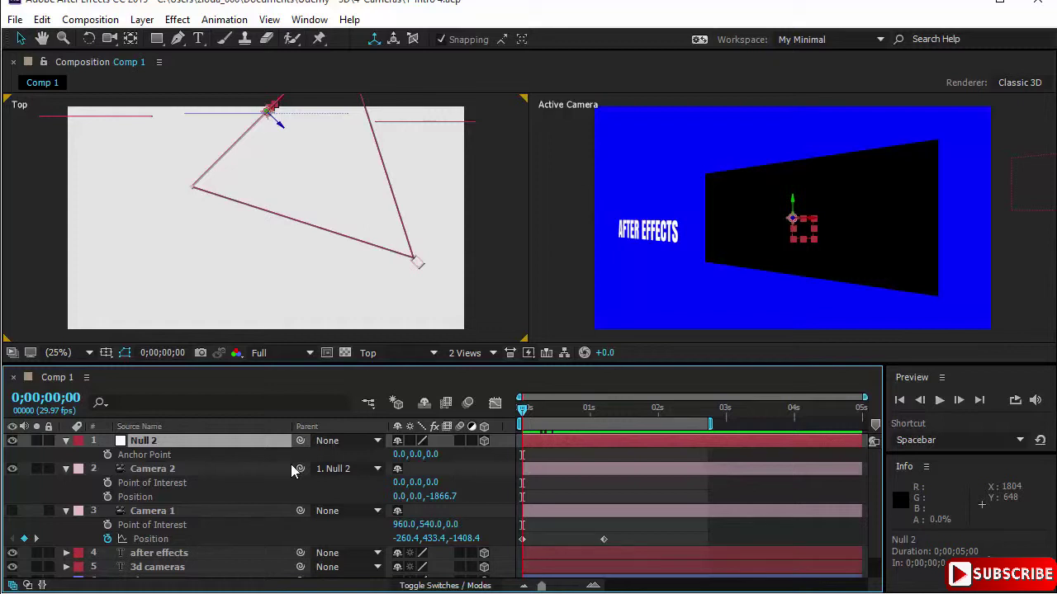
left_click(172, 477)
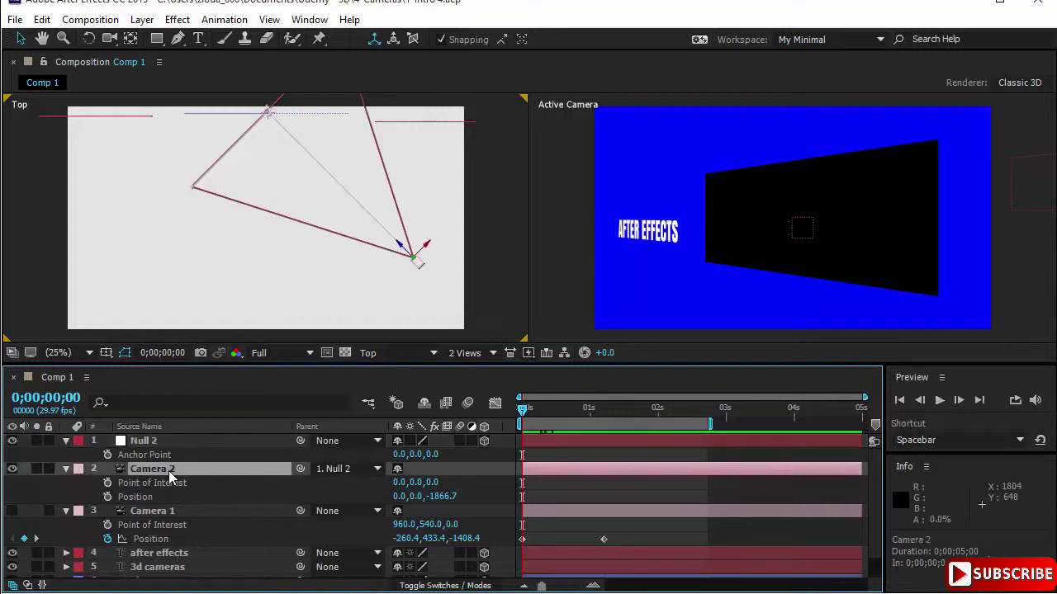
left_click(107, 497)
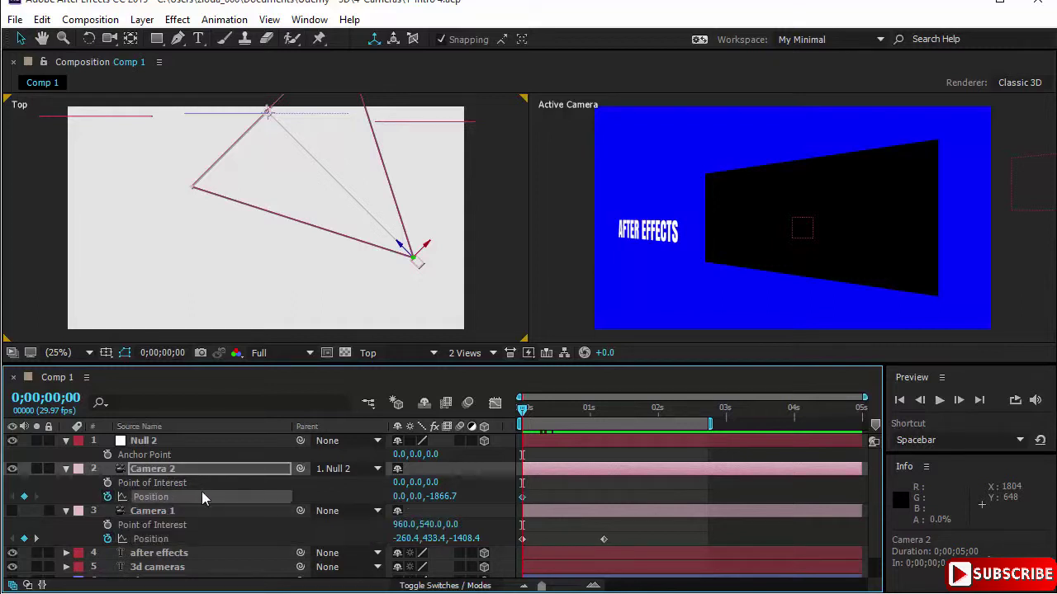
Step: At 1s 6f, dolly Camera 2 toward the title to Z -1329.0 with a new Position keyframe
left_click_drag(520, 409, 578, 419)
key("k")
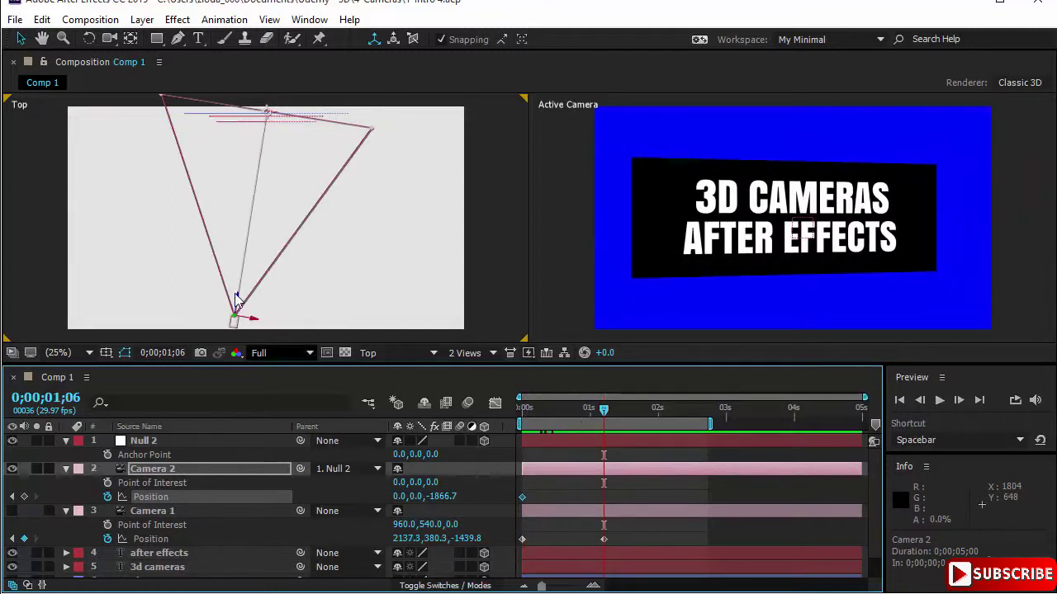
key("alt+shift+p")
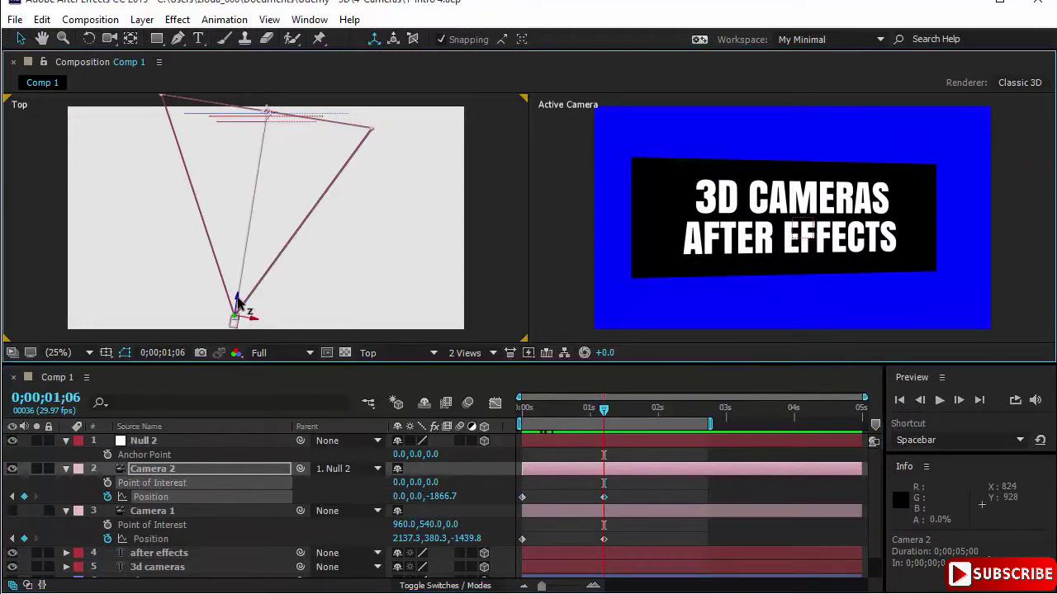
left_click_drag(237, 301, 244, 240)
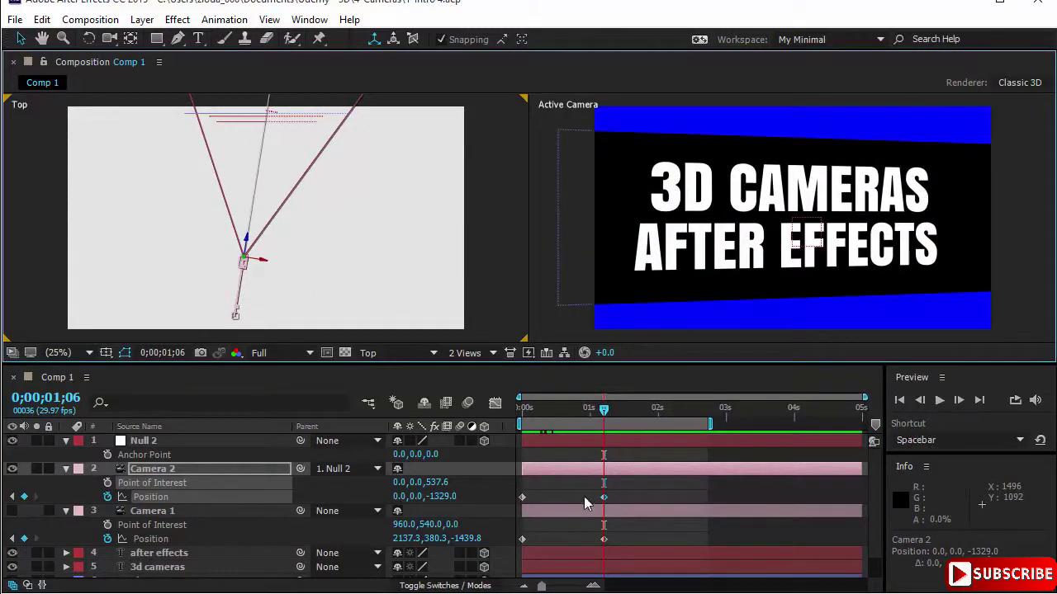
Step: Preview the camera dolly from the start, then return to the first frame
left_click(187, 447)
key("space")
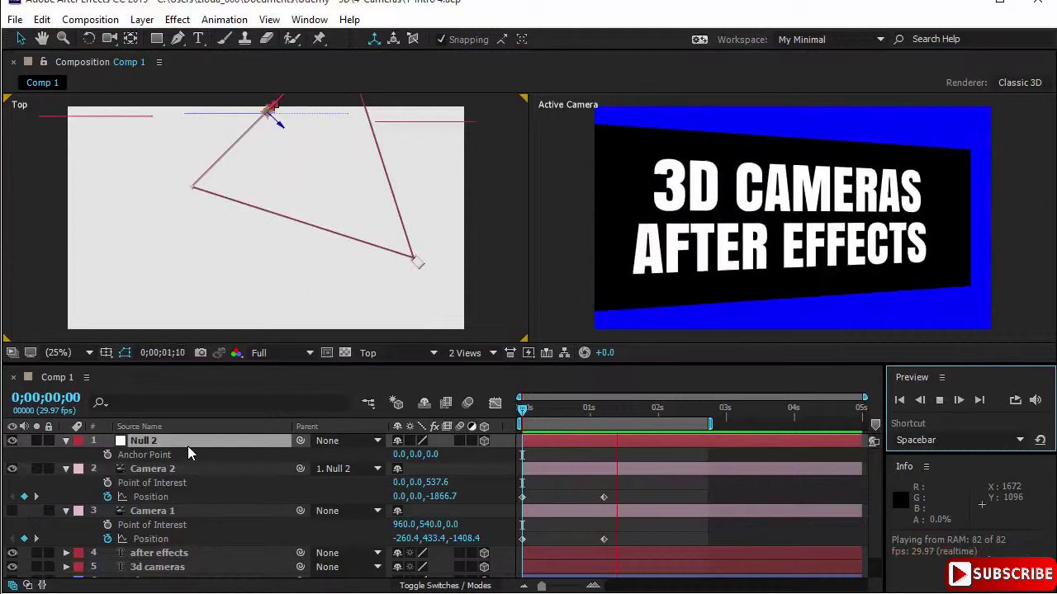
left_click(191, 469)
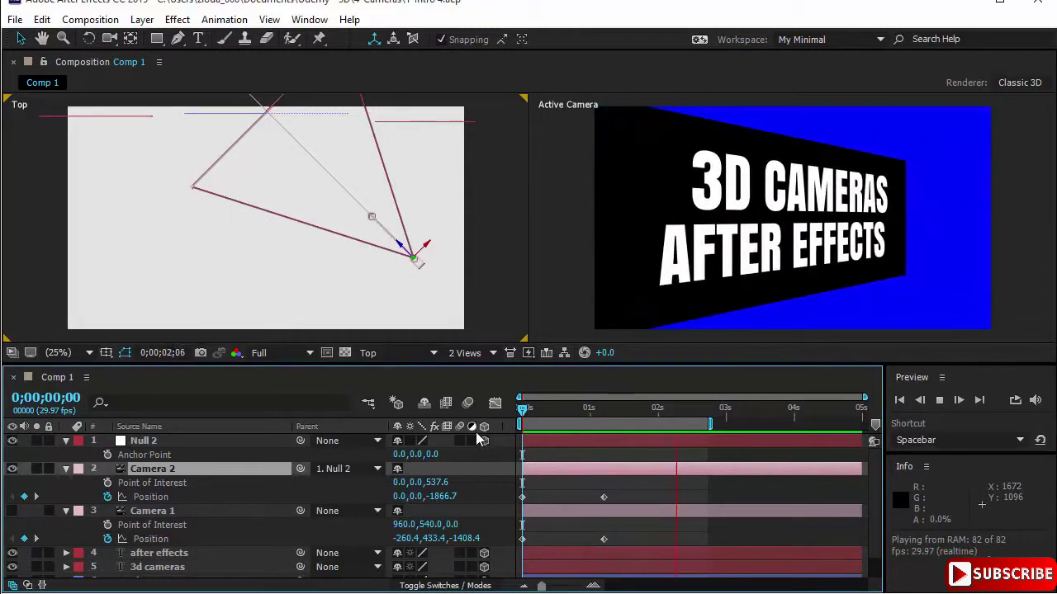
left_click(613, 423)
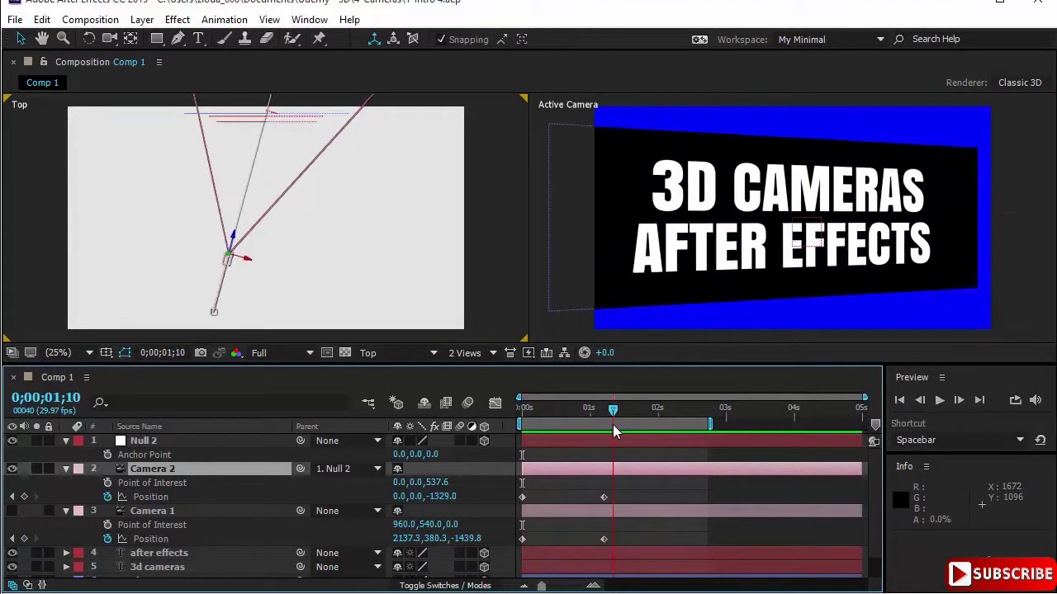
key("Home")
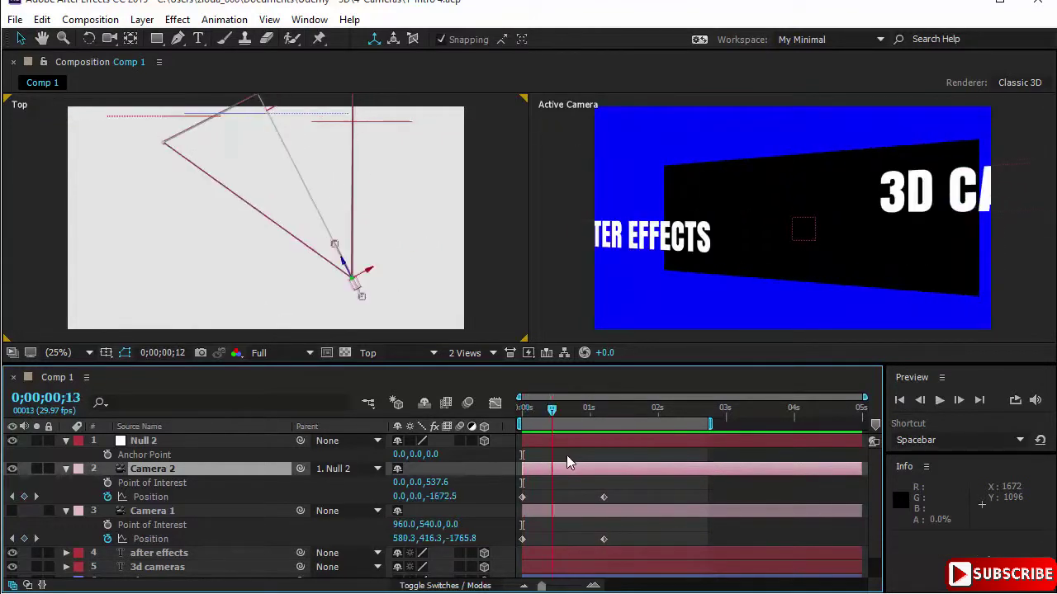